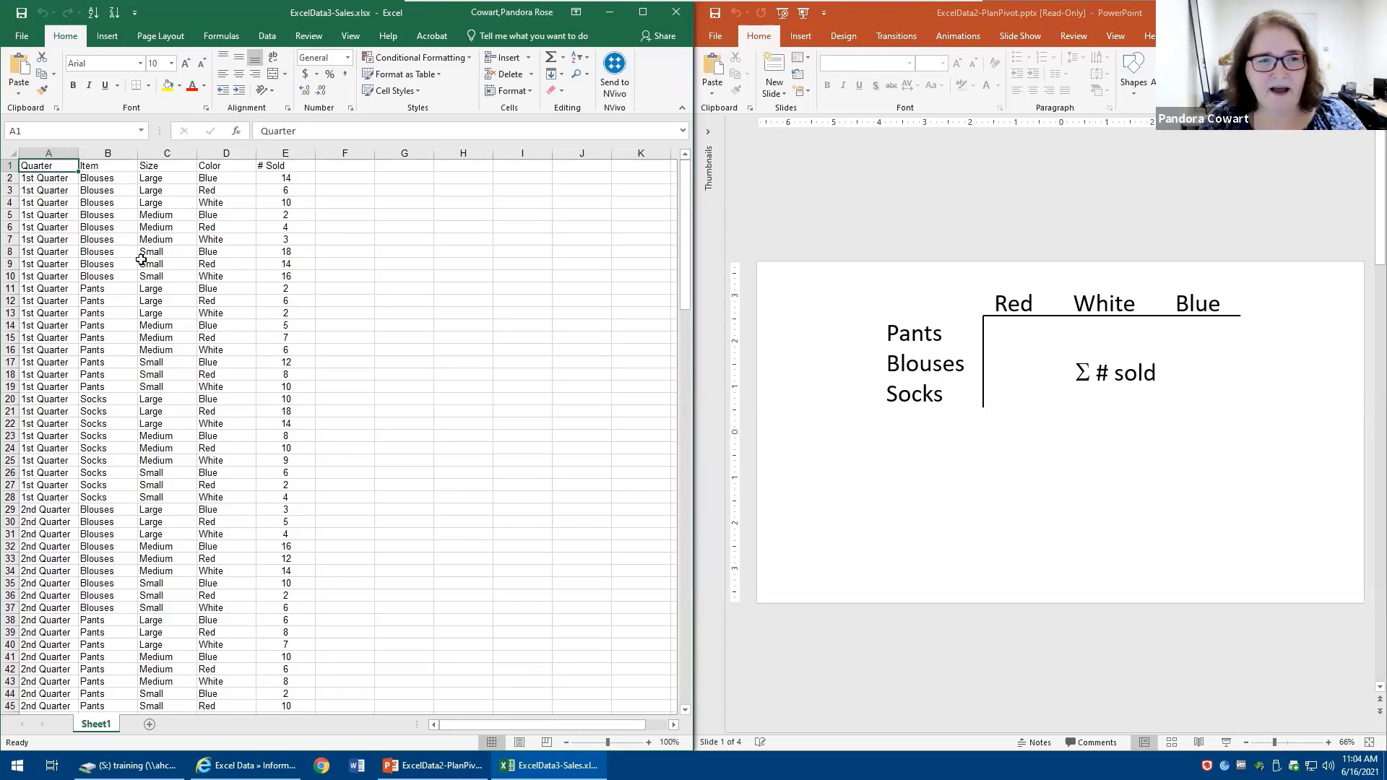
# - Switch to the pivot plan presentation and advance to slide 4, the 1st QTR size-grouped plan
pyautogui.click(930, 345)
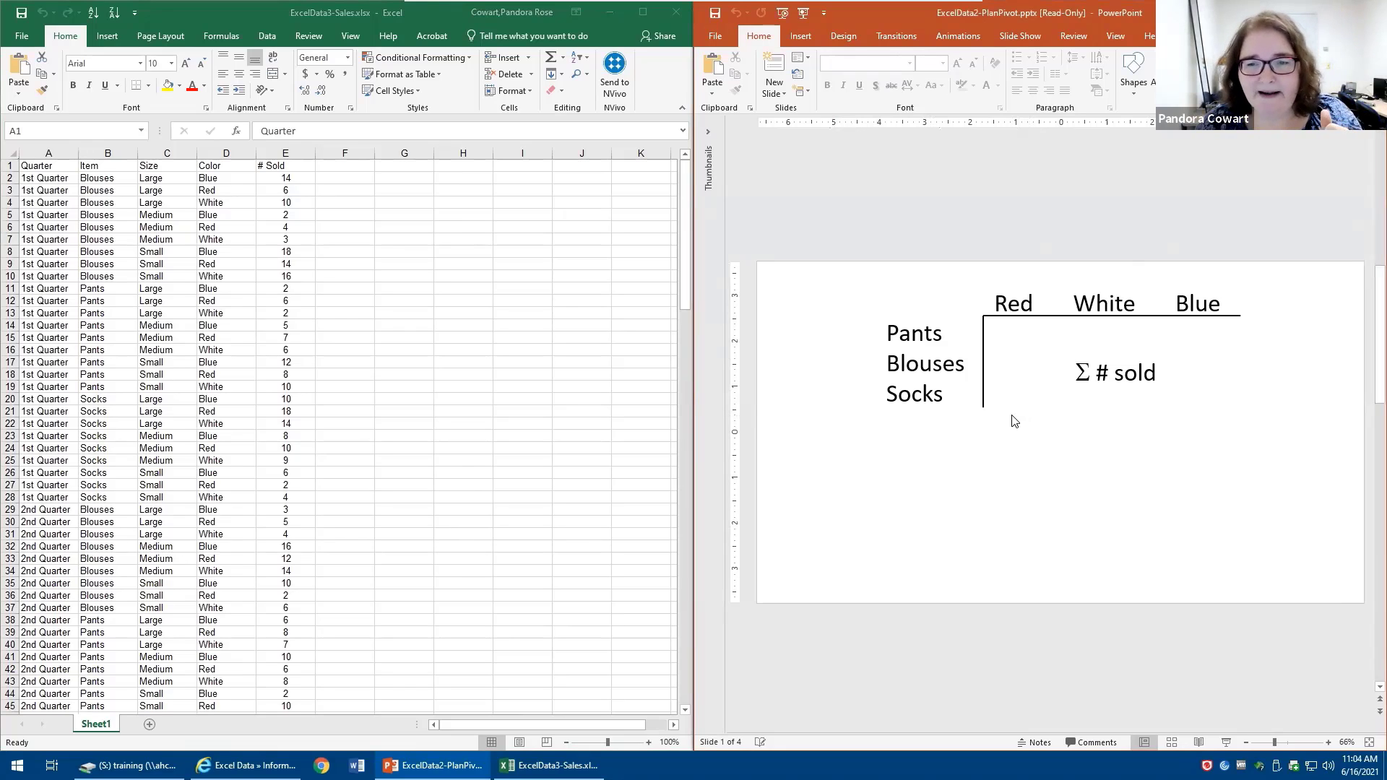
pyautogui.scroll(-1, 1014, 421)
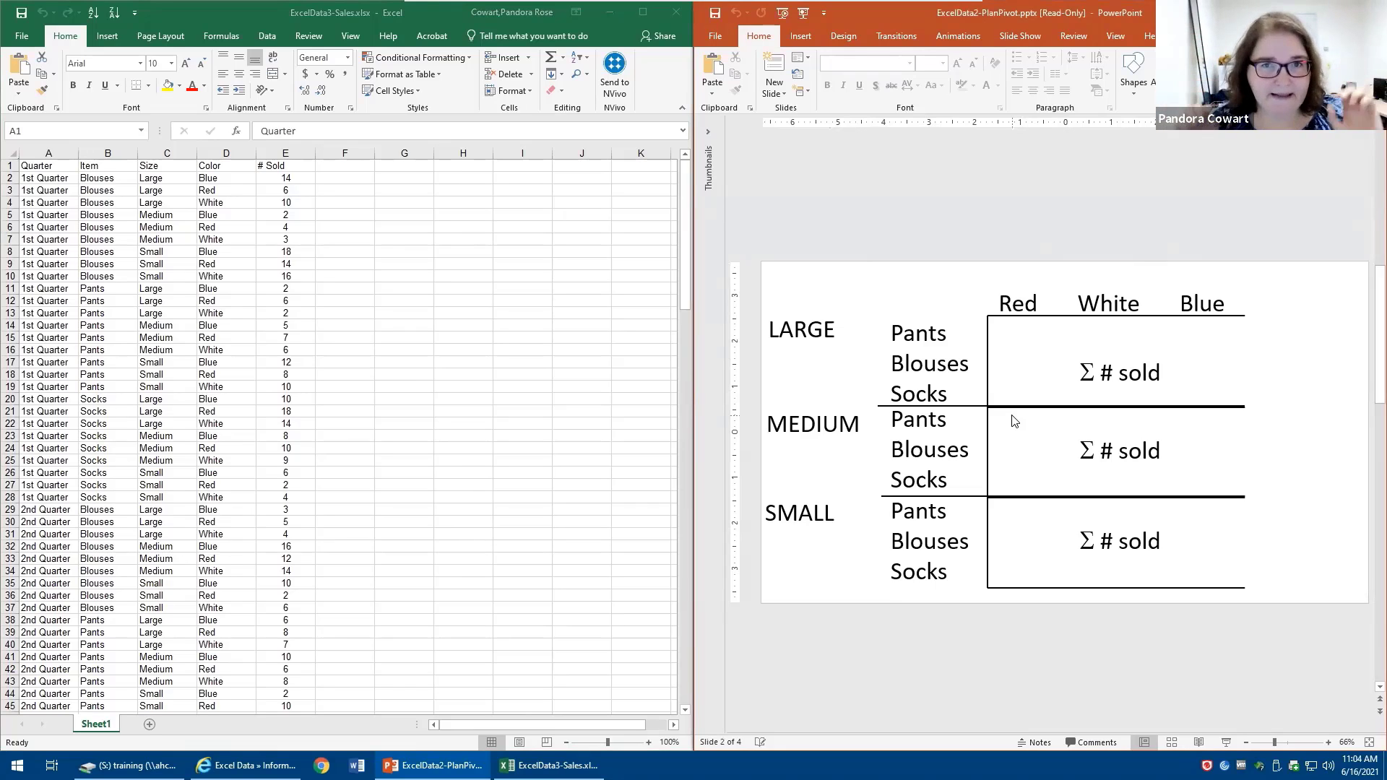
pyautogui.scroll(-1, 1015, 421)
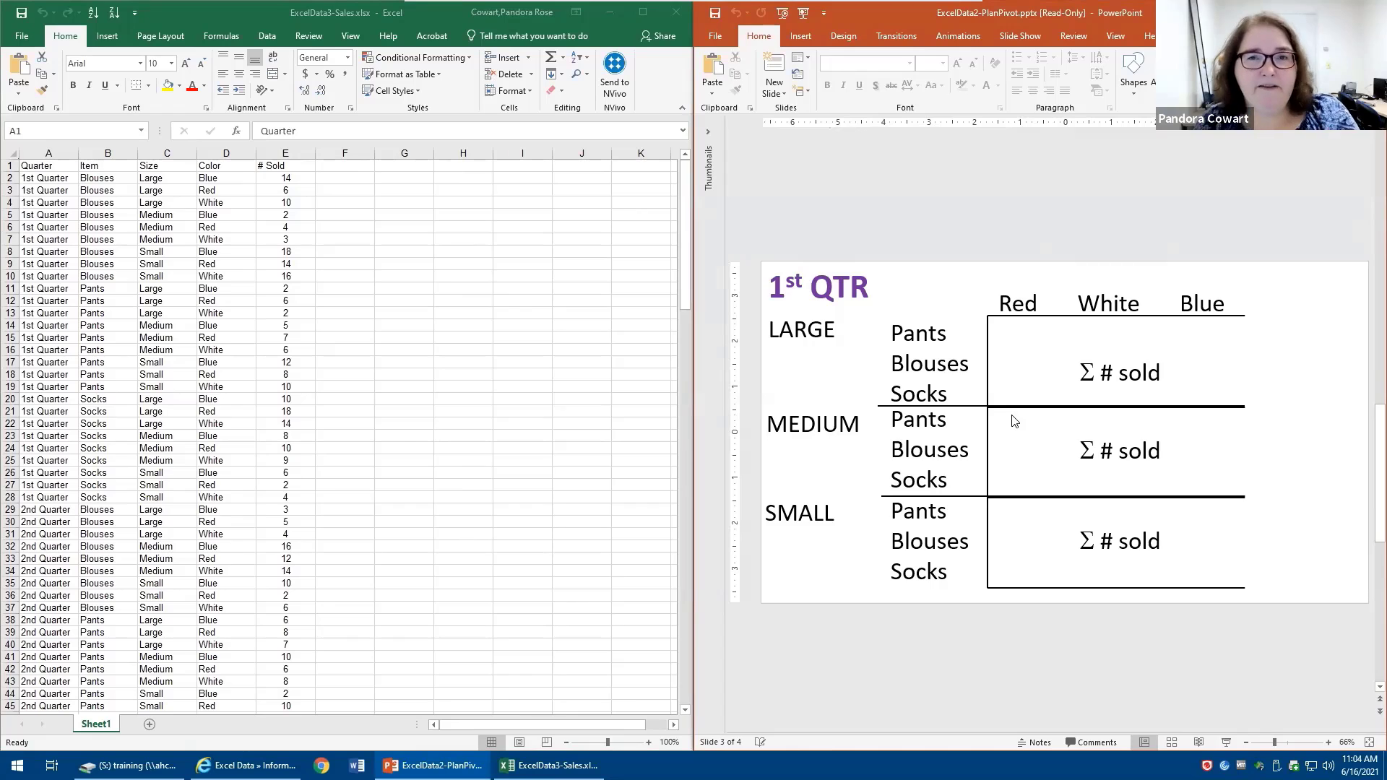
pyautogui.scroll(-1, 1014, 421)
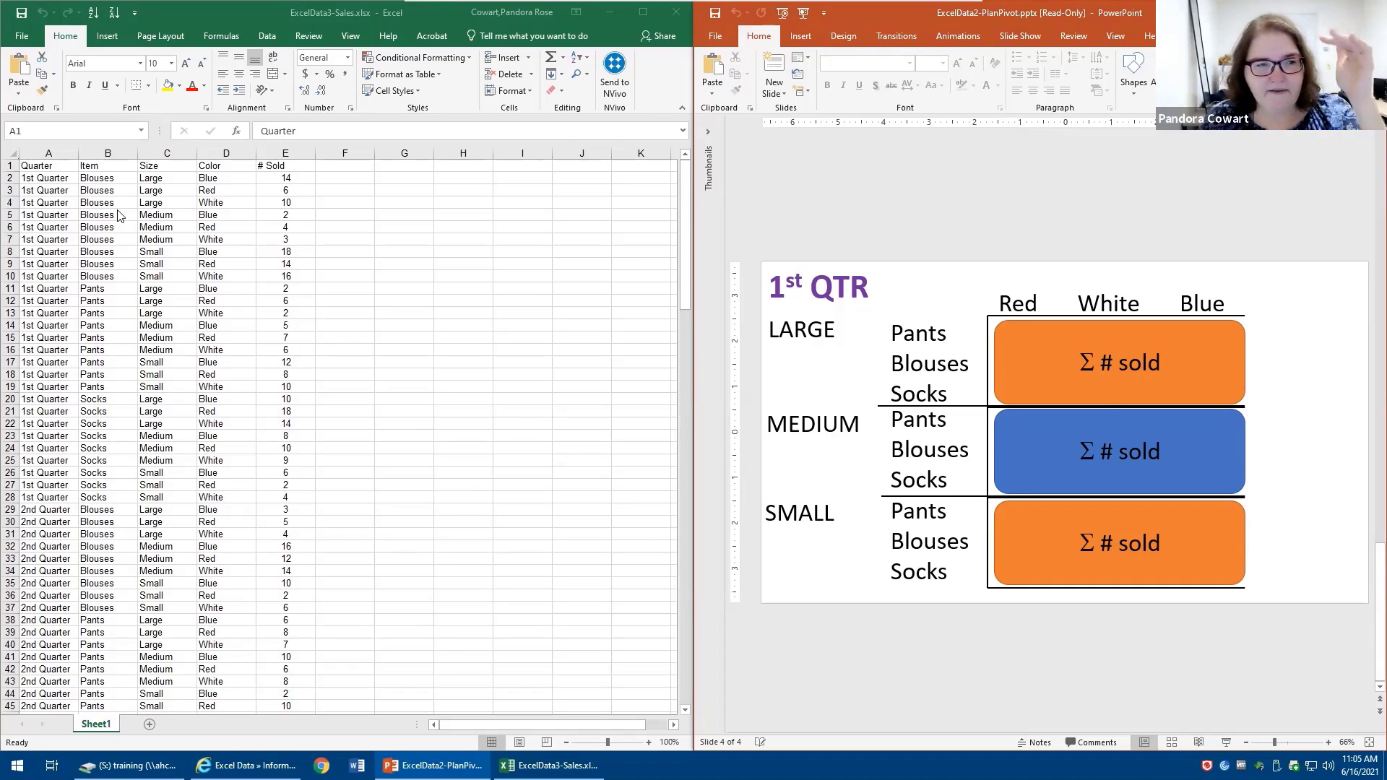
# - Select the 1st Quarter rows A2:A28 and point out a Small entry, then return the plan to slide 1
pyautogui.hotkey('alt', 'Tab')
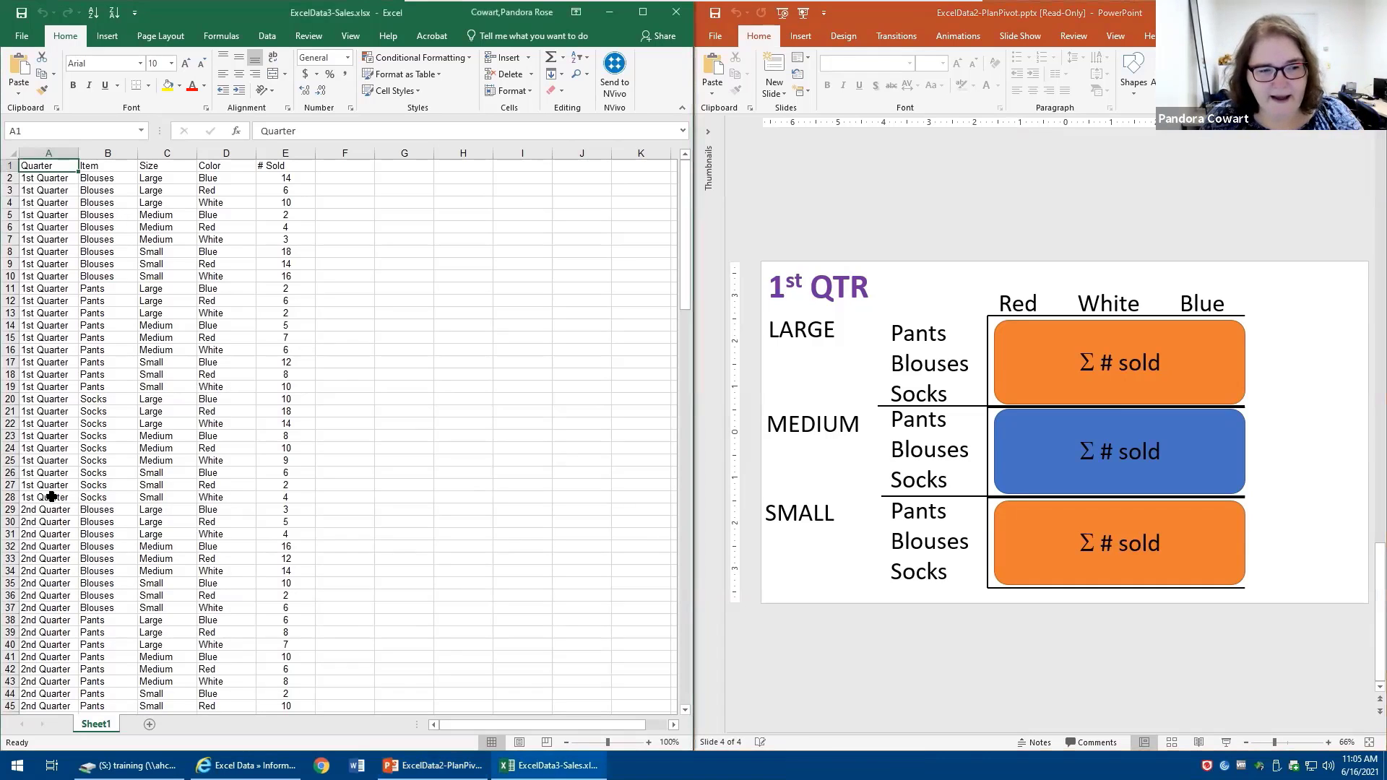
pyautogui.moveTo(49, 497); pyautogui.dragTo(34, 181)
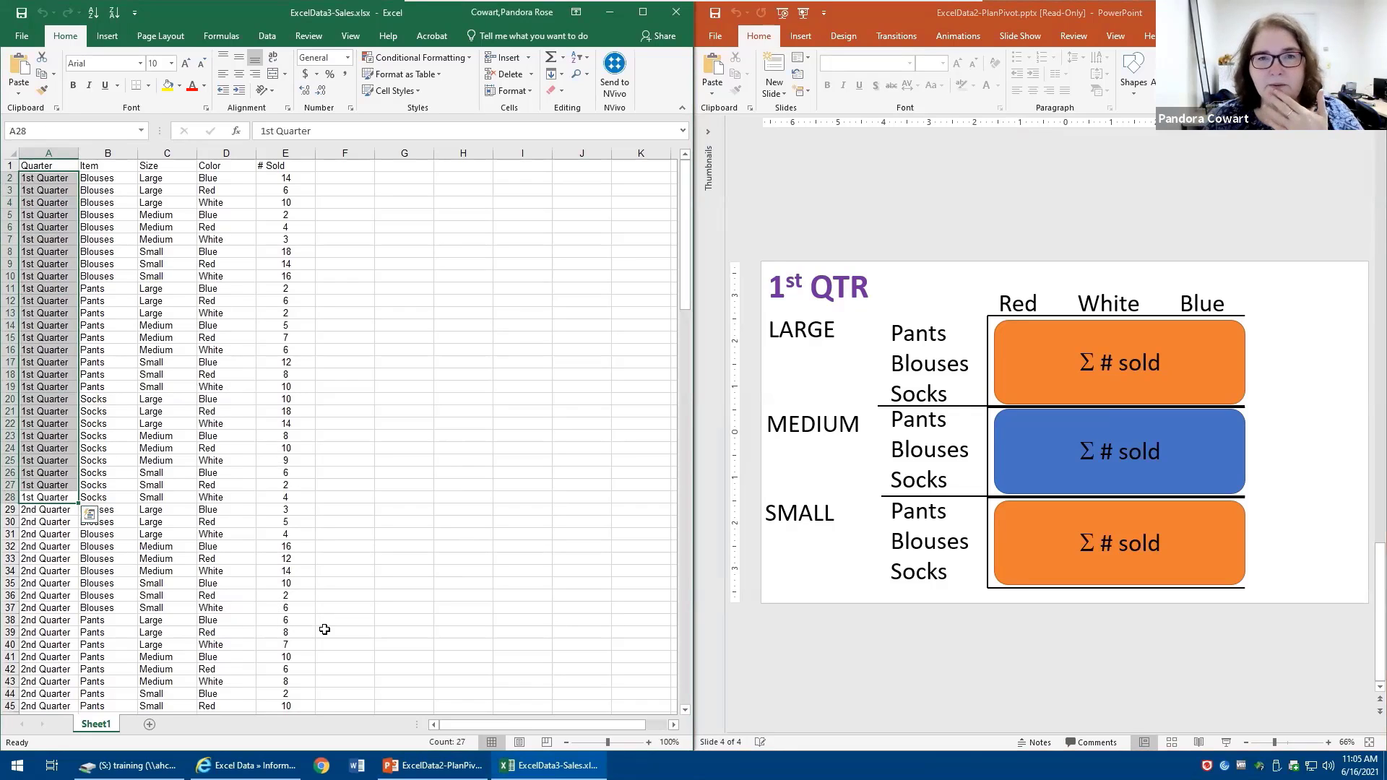
pyautogui.click(191, 595)
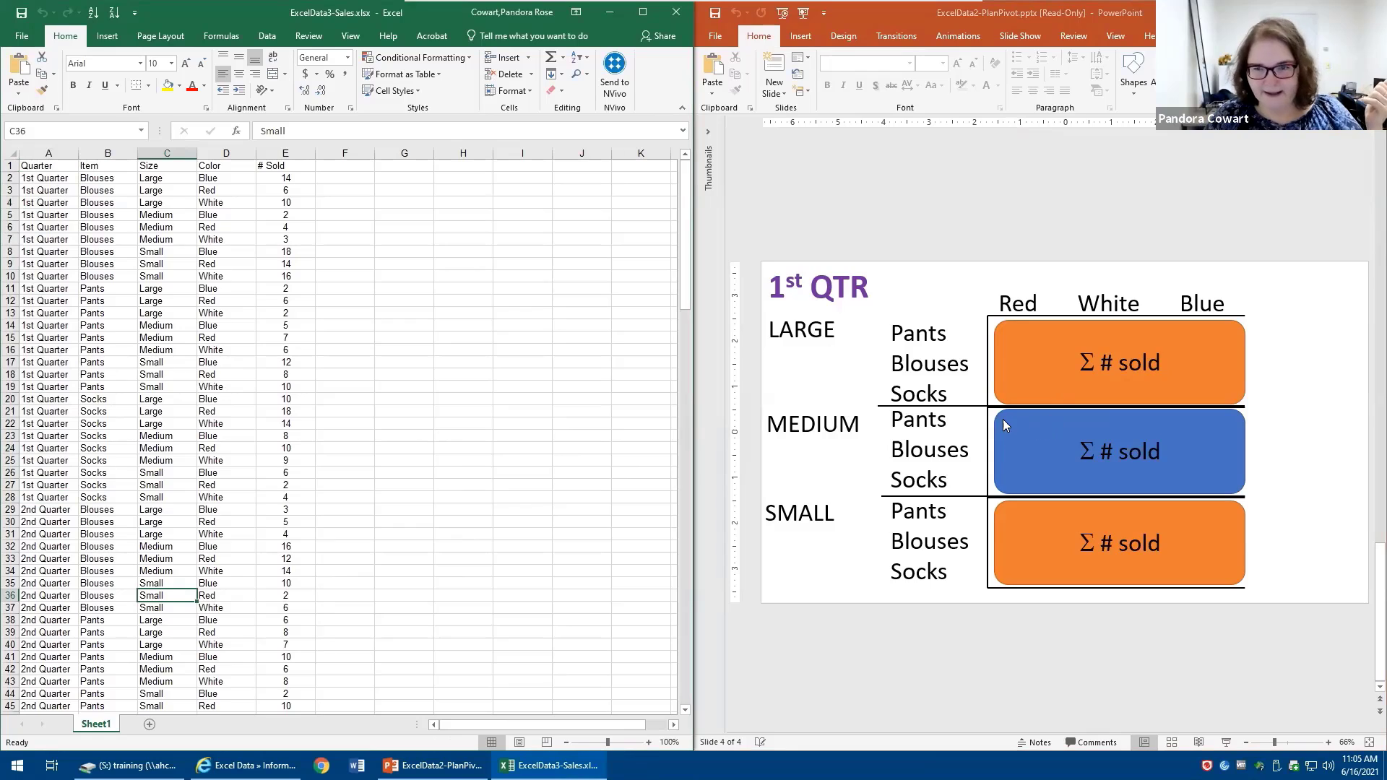
pyautogui.scroll(3, 1002, 420)
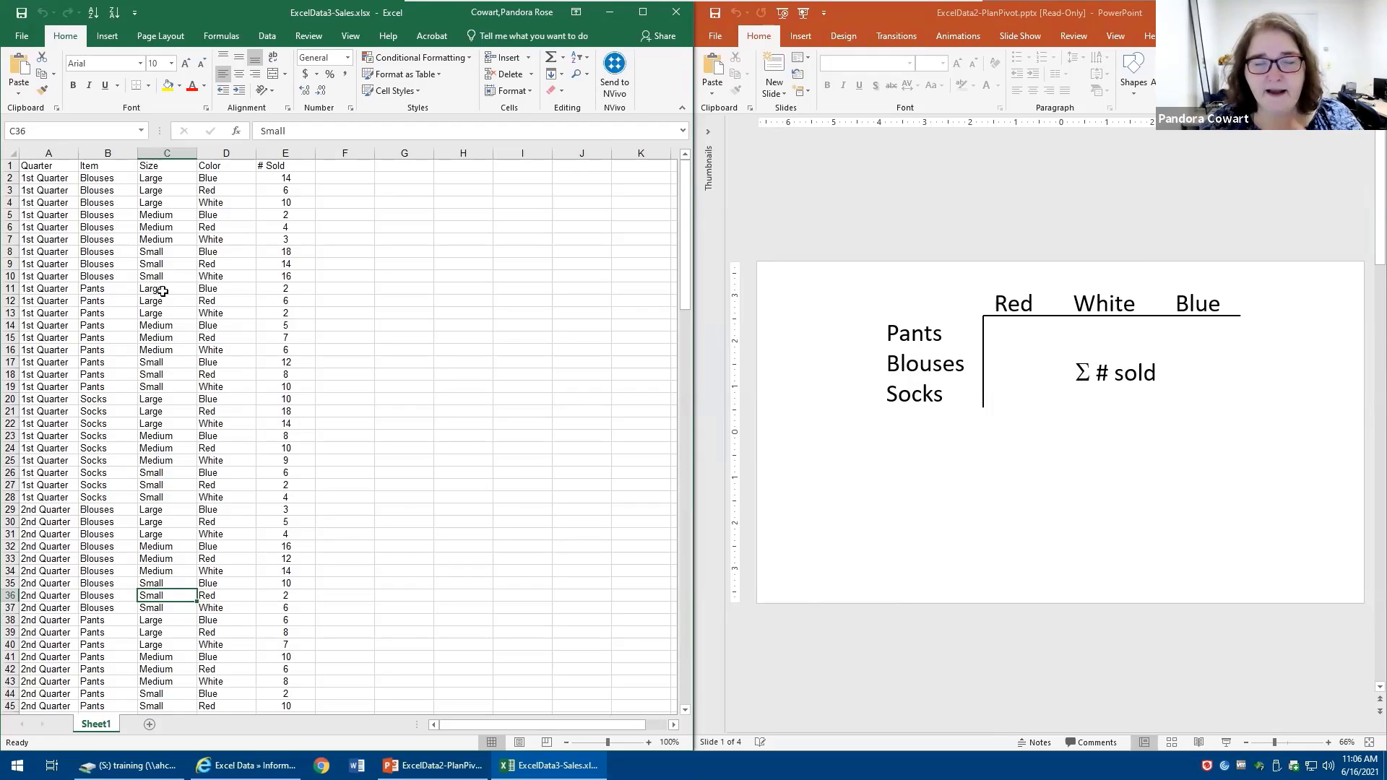
pyautogui.click(21, 303)
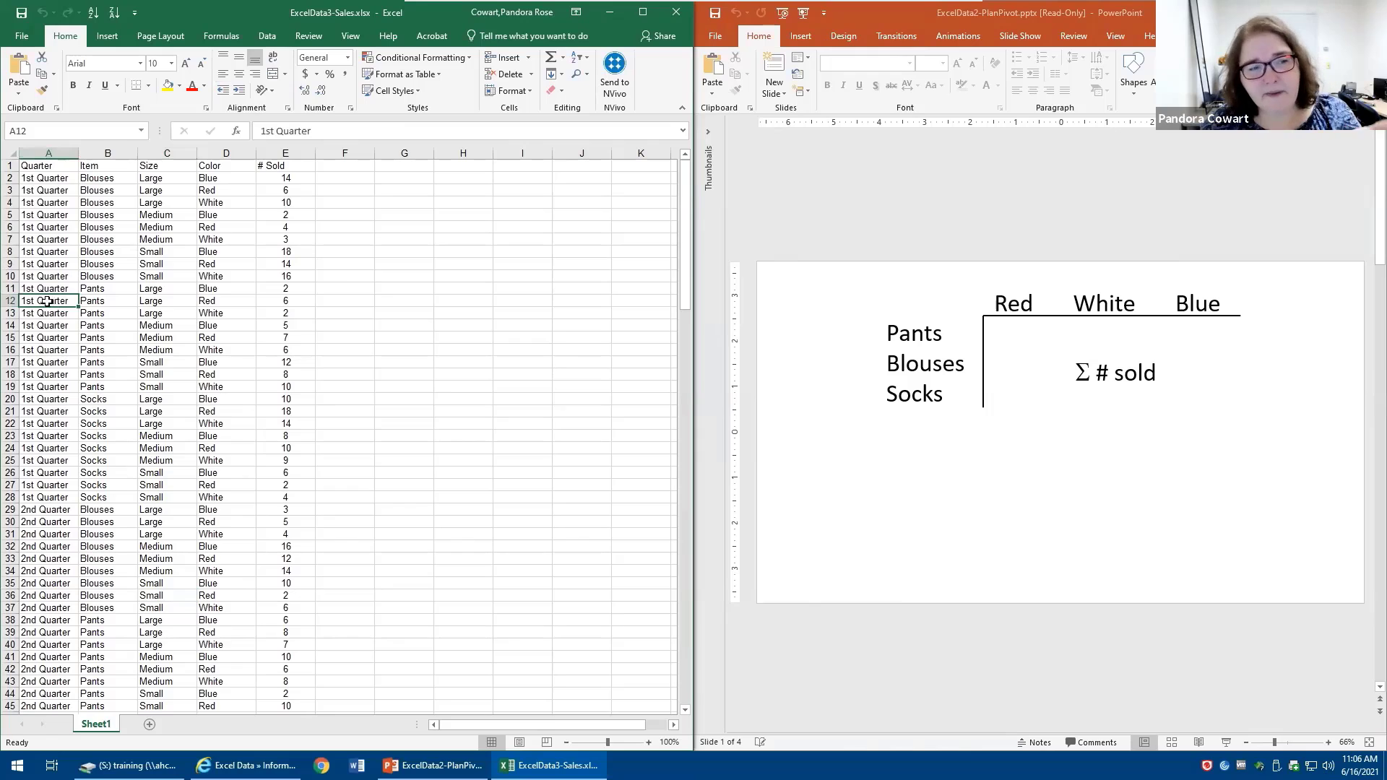
pyautogui.click(40, 169)
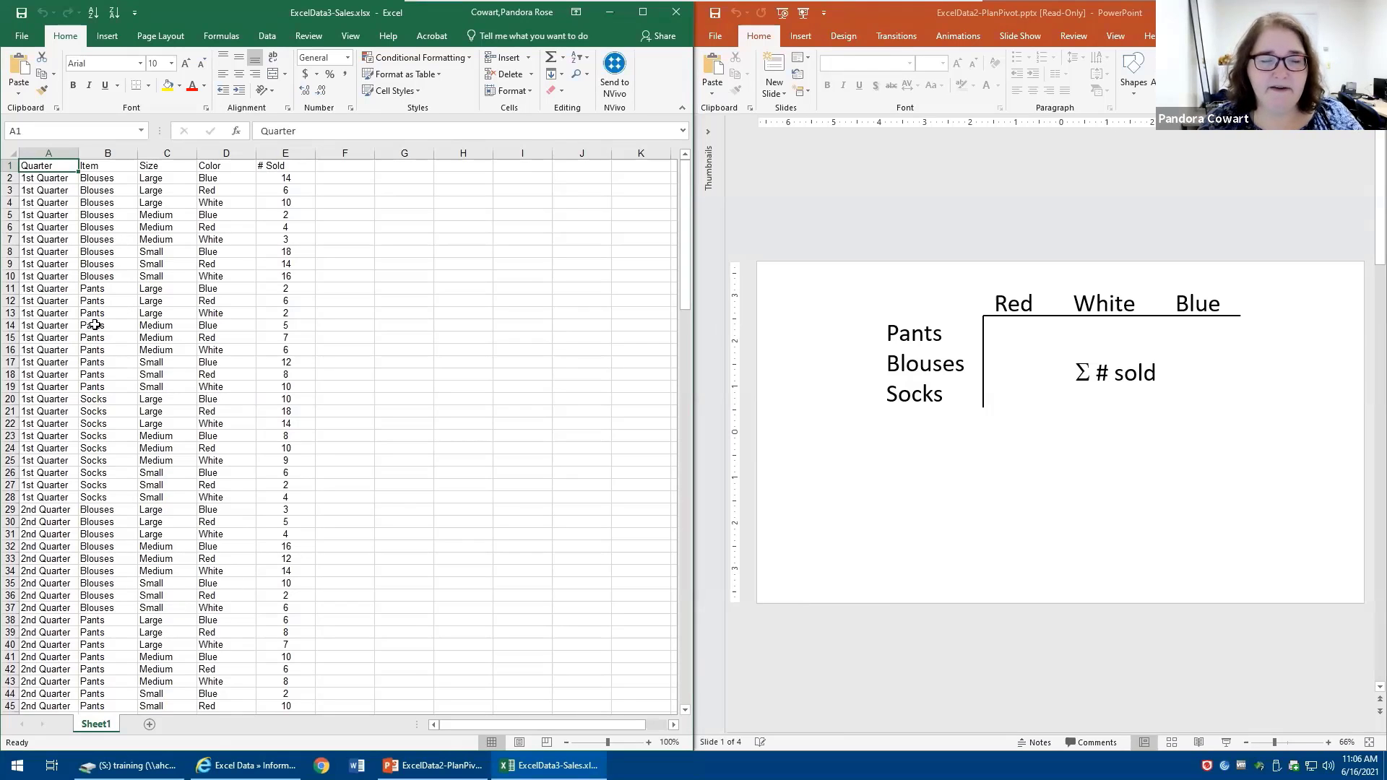
# - Start a PivotTable from Insert > Tables for the Sheet1 range $A$1:$E$163 on a new worksheet
pyautogui.click(107, 36)
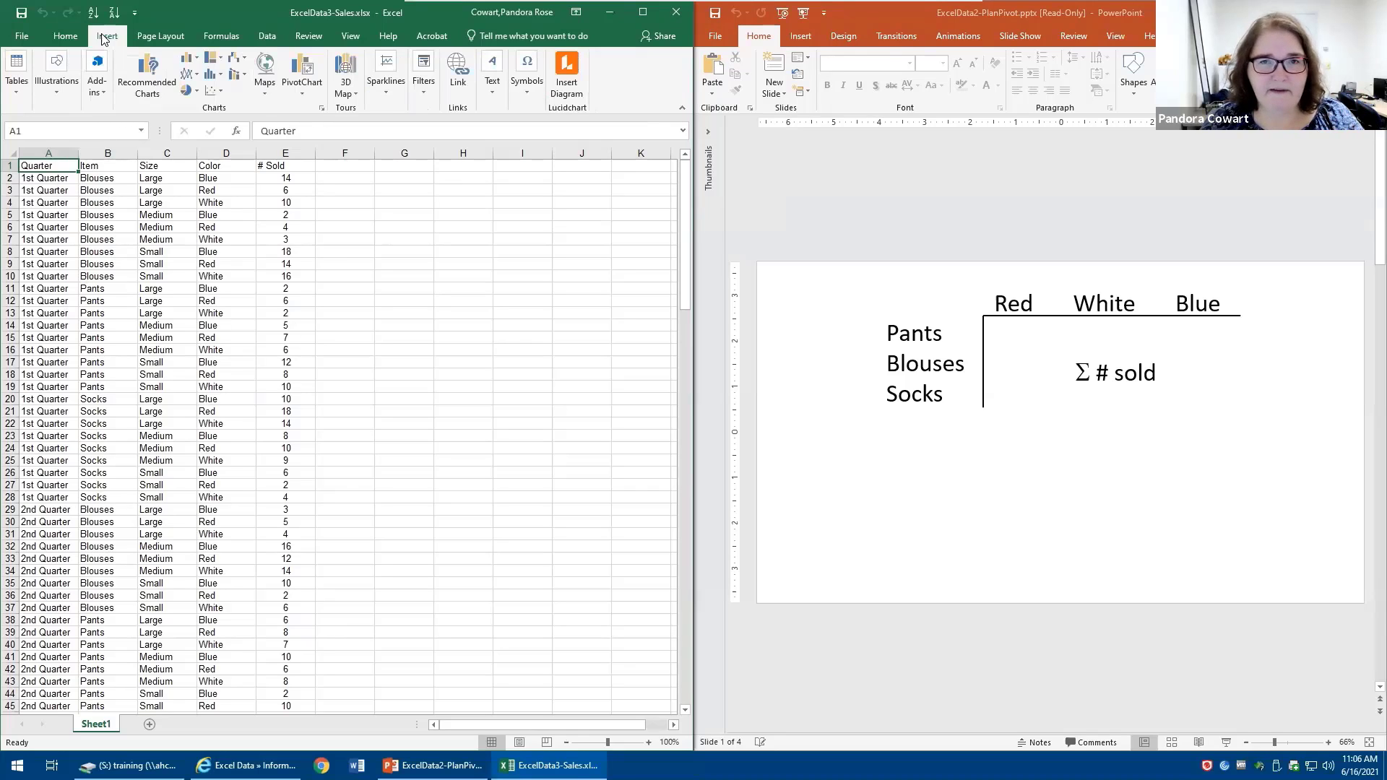
pyautogui.click(13, 83)
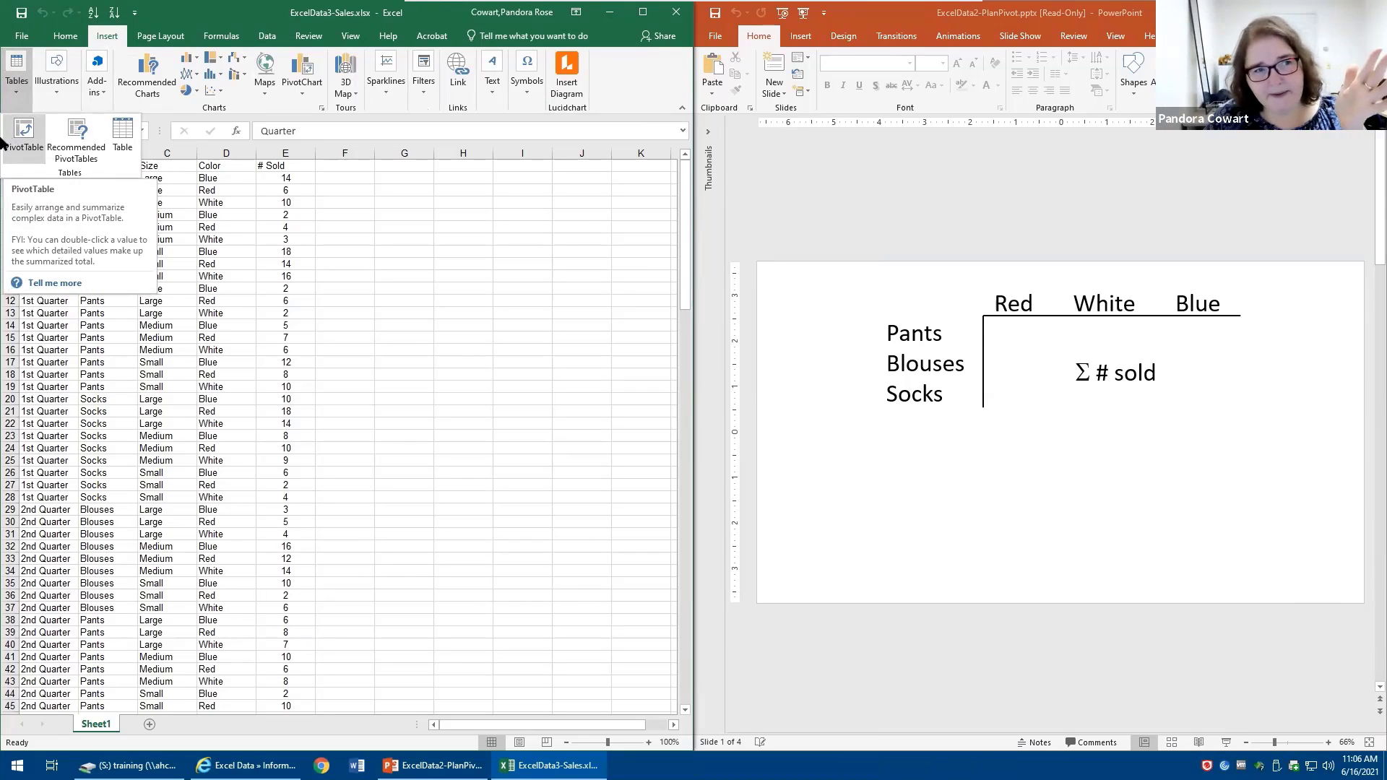
pyautogui.click(18, 74)
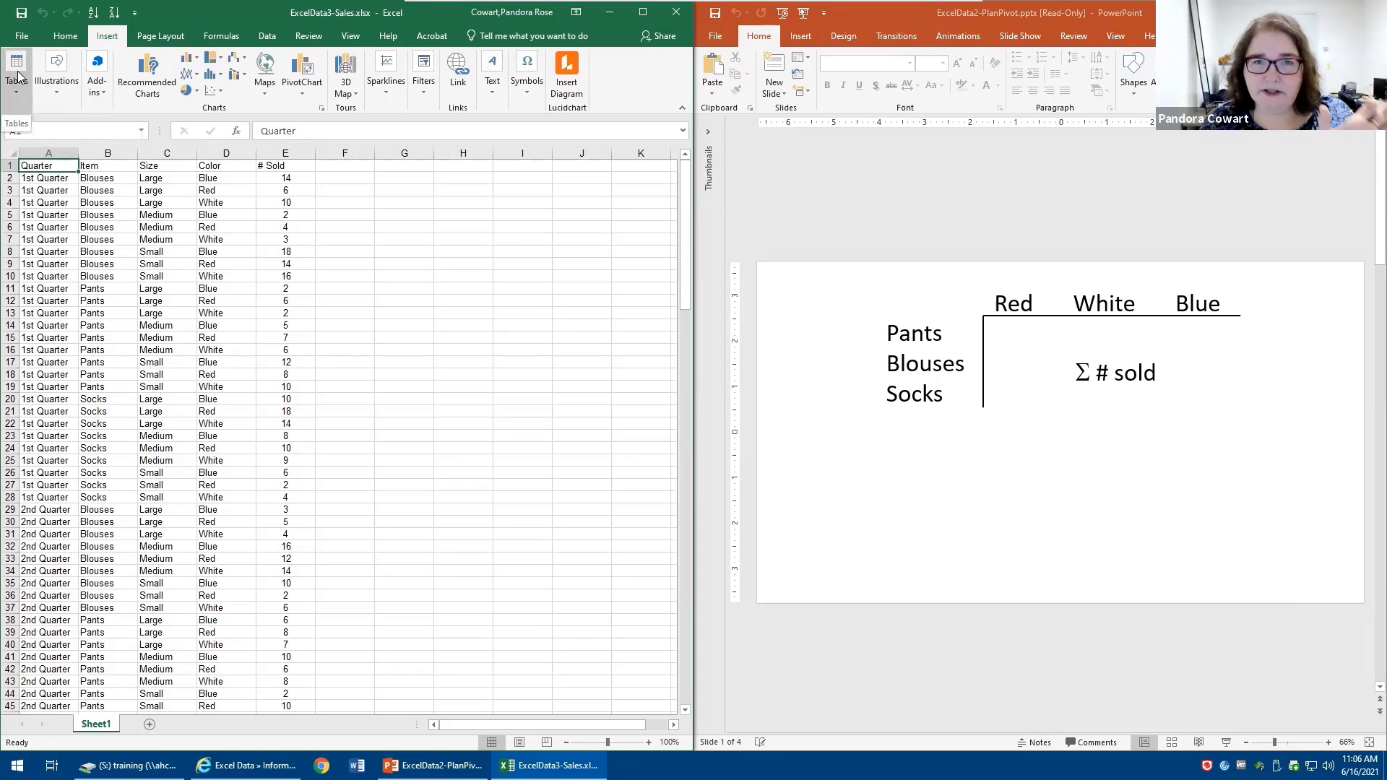
pyautogui.click(18, 74)
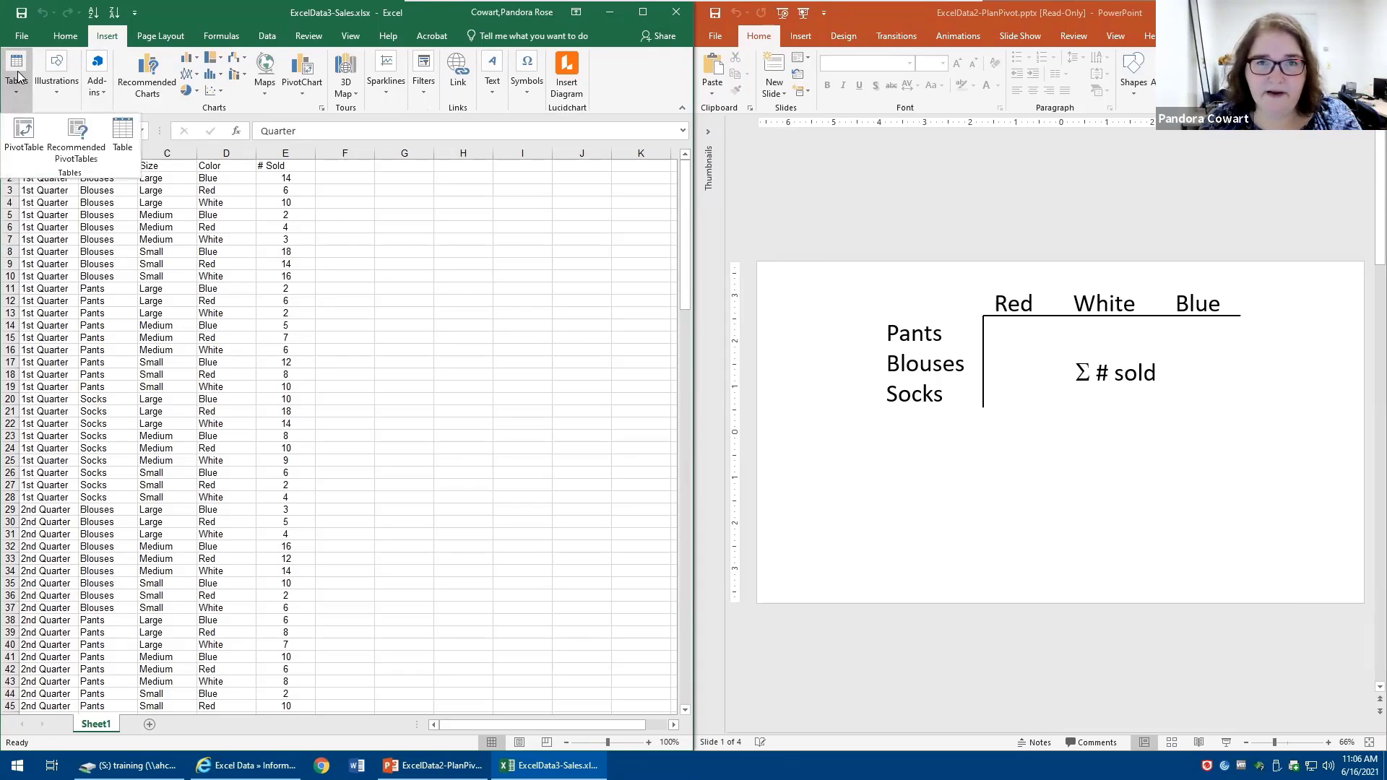
pyautogui.click(25, 138)
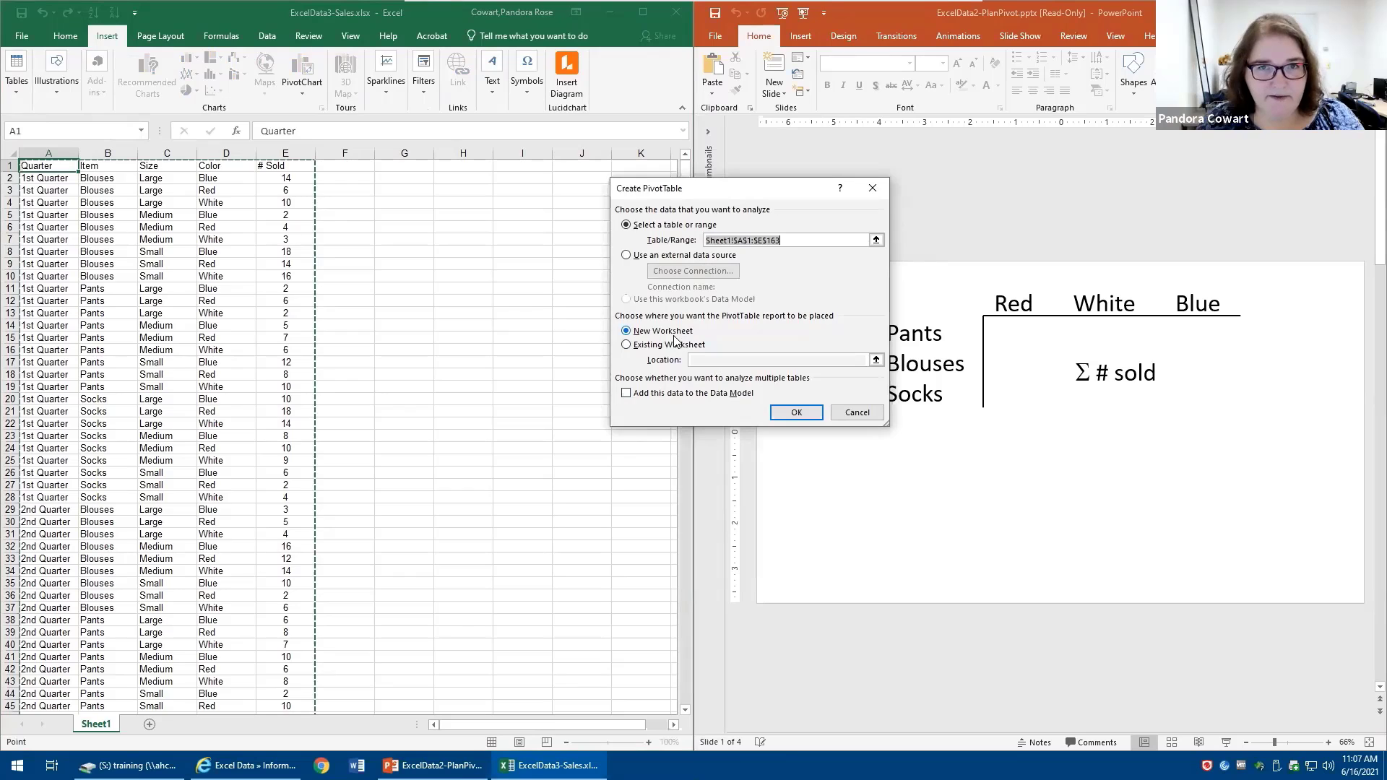
# - Confirm the Create PivotTable dialog to place an empty PivotTable1 on new Sheet2
pyautogui.click(796, 412)
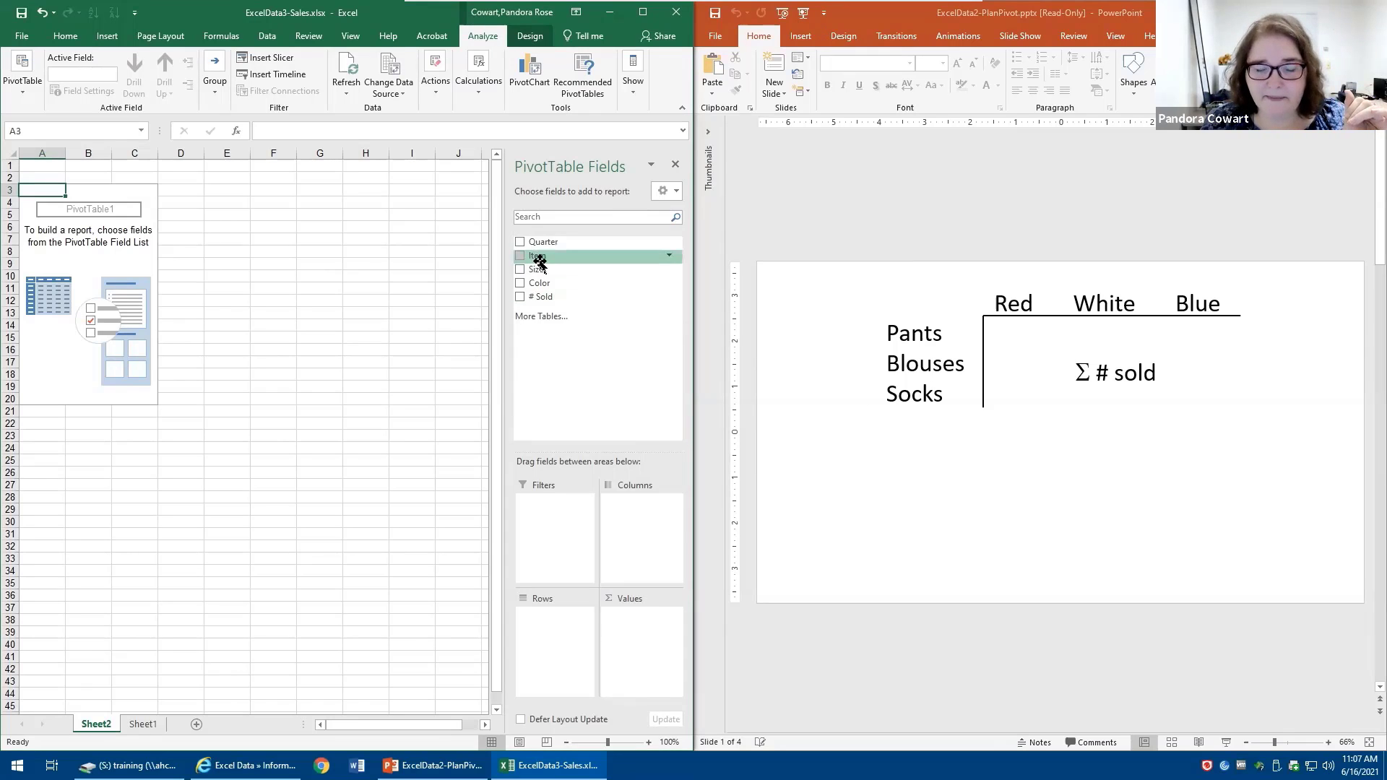
# - Put Item in Rows, Color in Columns and # Sold in Values, giving a 1411 grand total
pyautogui.moveTo(538, 259); pyautogui.dragTo(541, 626)
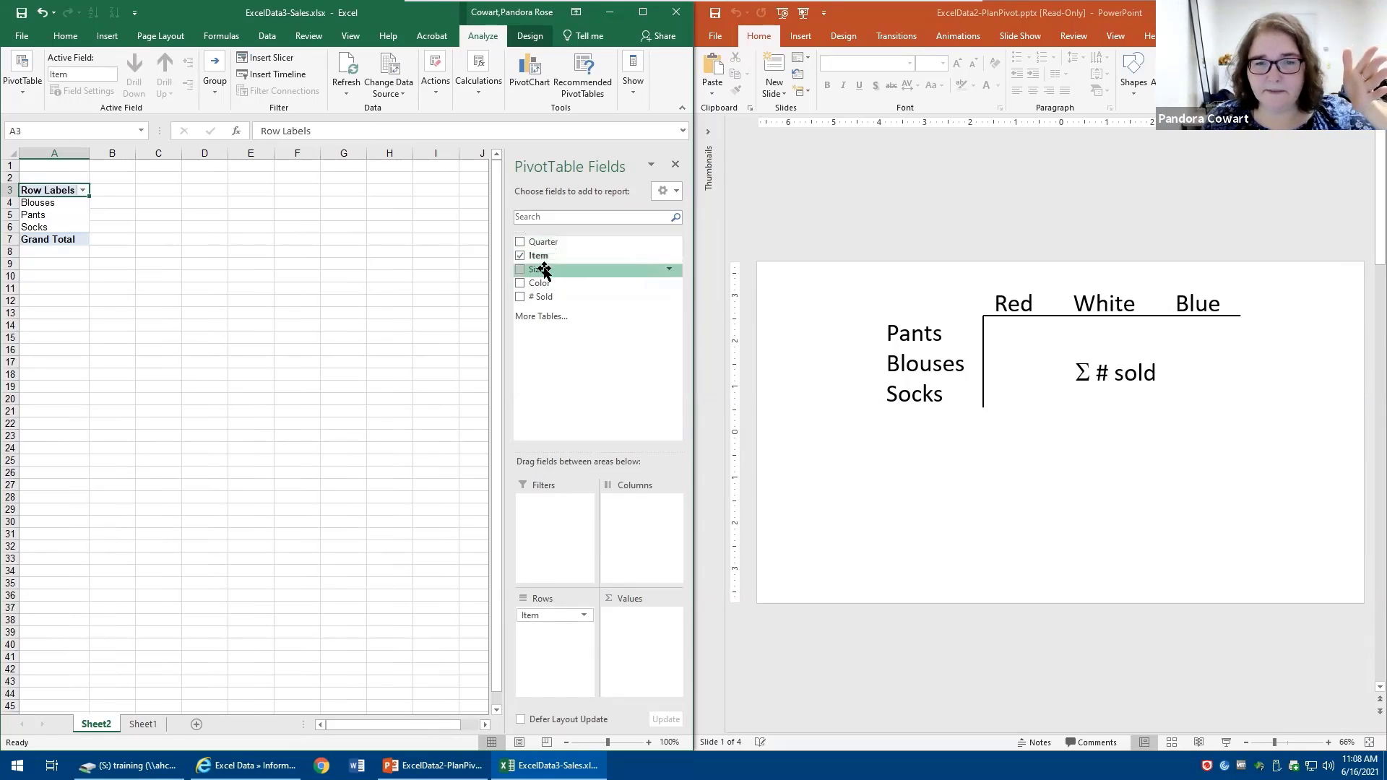
pyautogui.moveTo(541, 288); pyautogui.dragTo(648, 534)
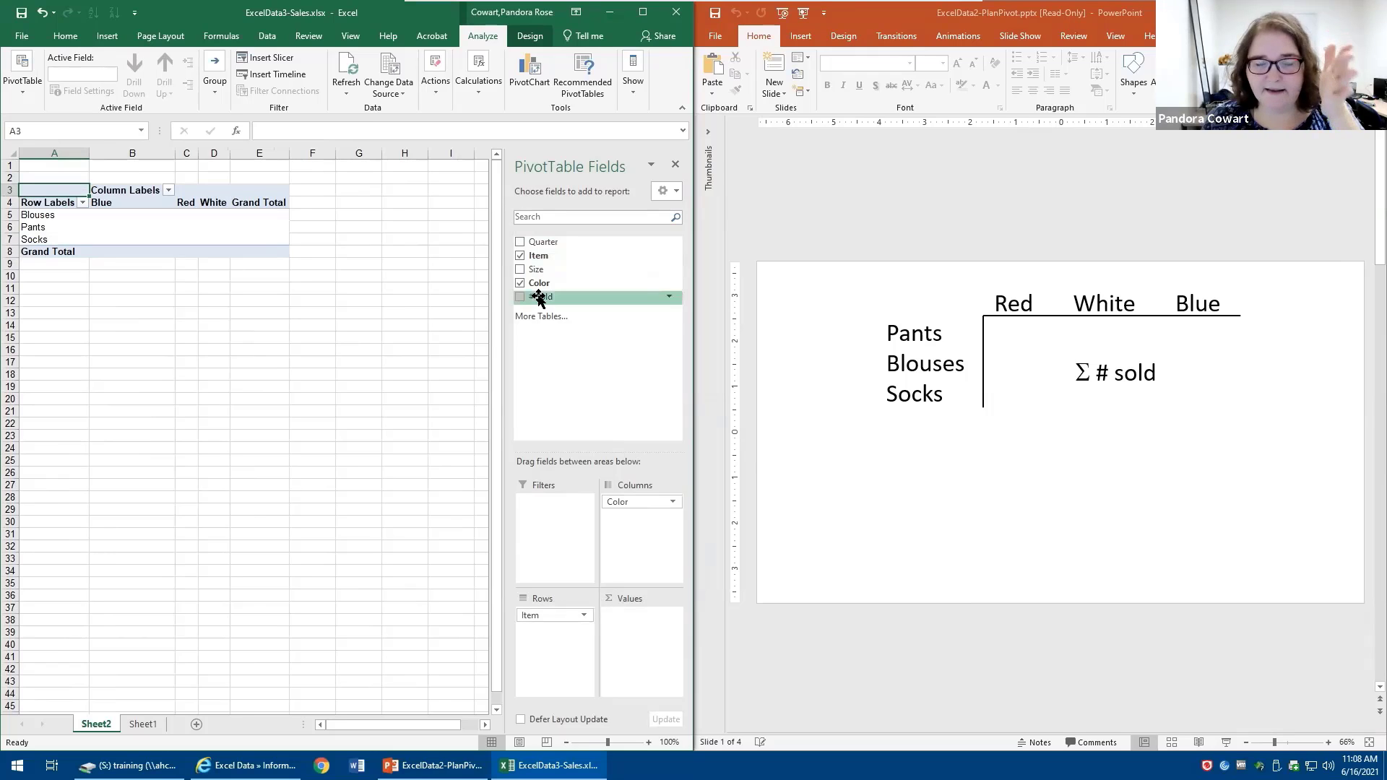
pyautogui.moveTo(538, 297); pyautogui.dragTo(634, 636)
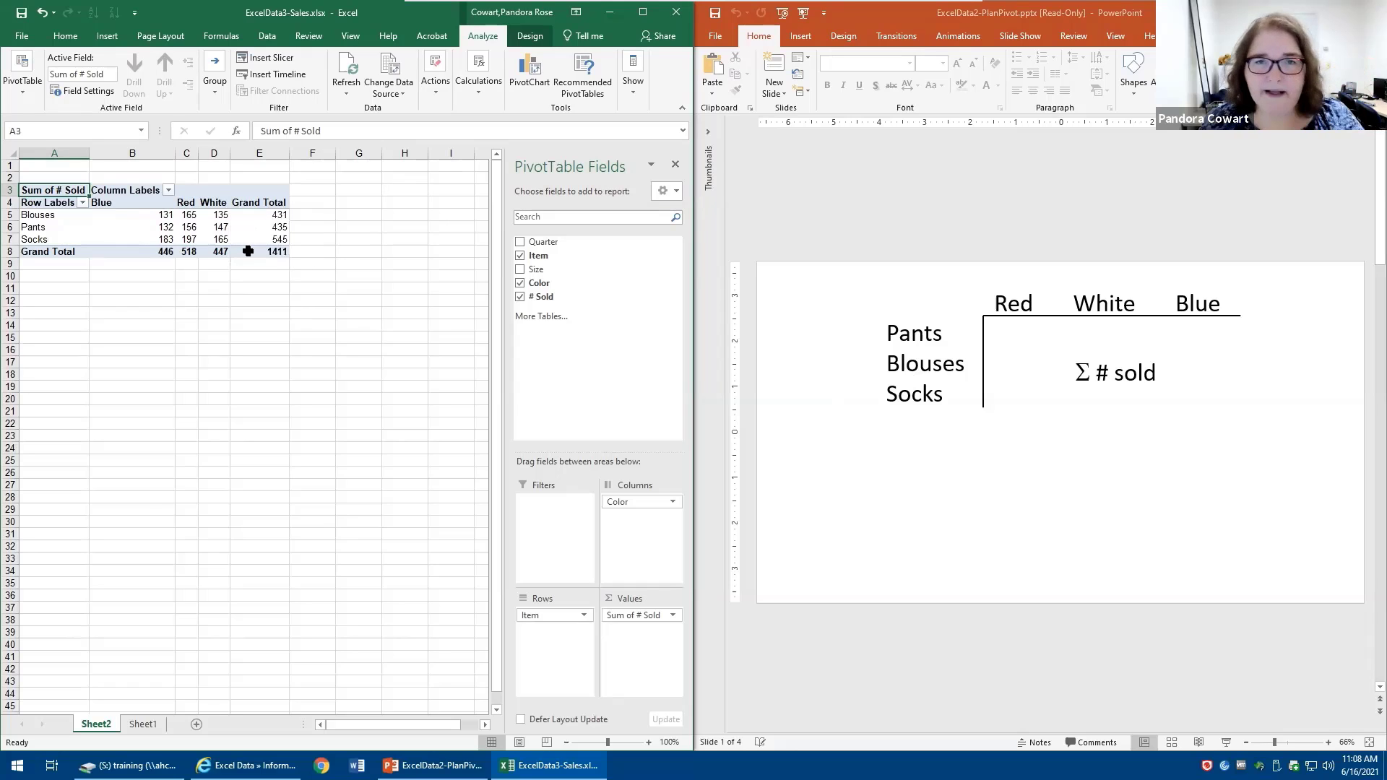
# - Check the 1411 grand total and advance the plan to slide 2 with LARGE, MEDIUM, SMALL groups
pyautogui.moveTo(249, 250)
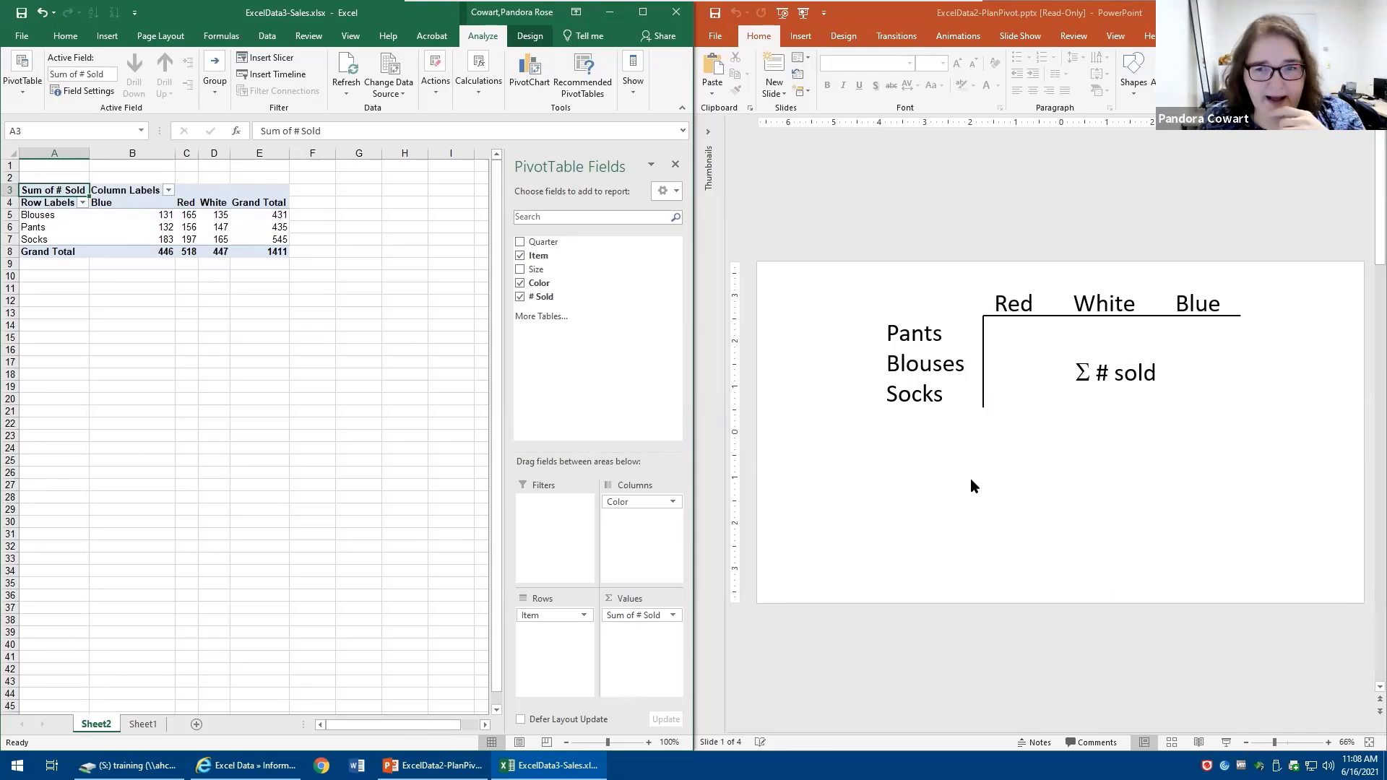
pyautogui.press('pagedown')
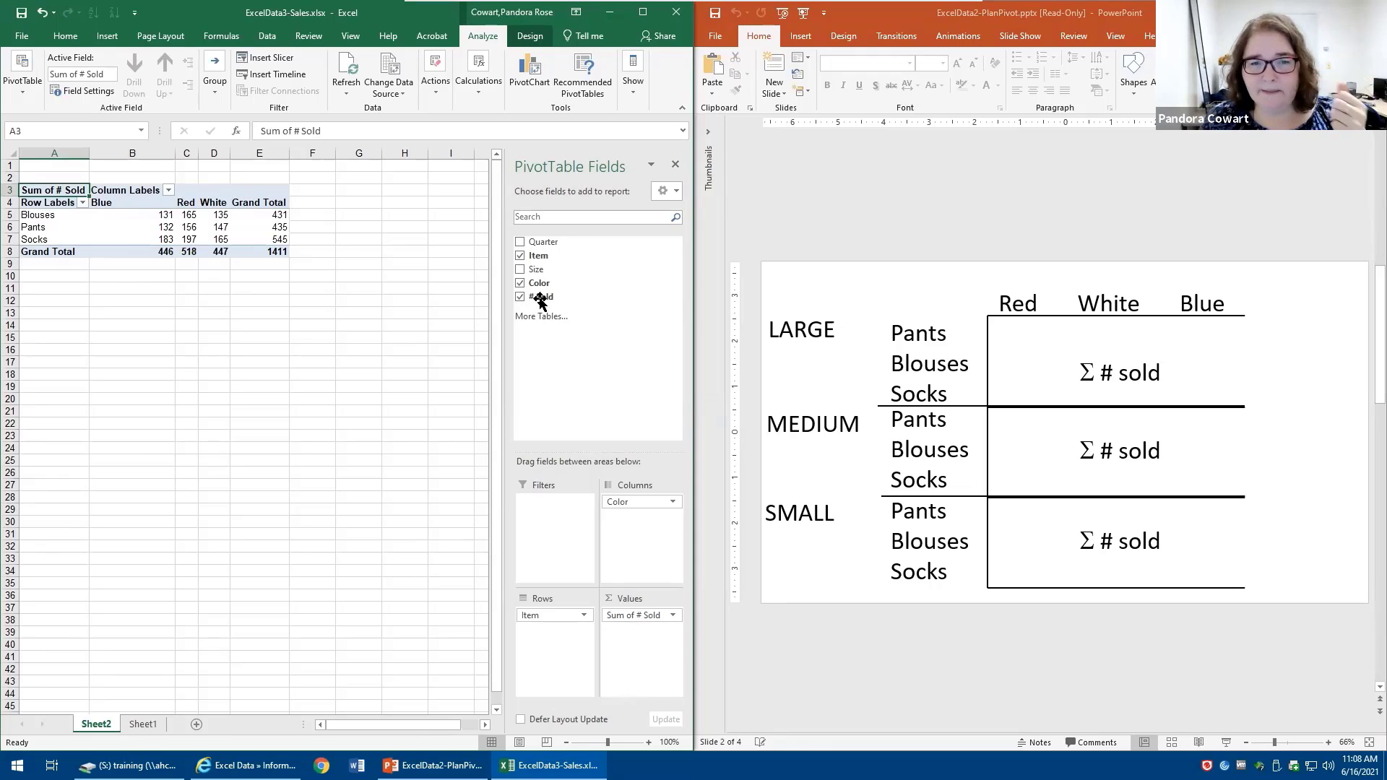
# - Add Size to Rows above Item, nesting items under Large (497), Medium (406) and Small (508)
pyautogui.moveTo(538, 270); pyautogui.dragTo(552, 662)
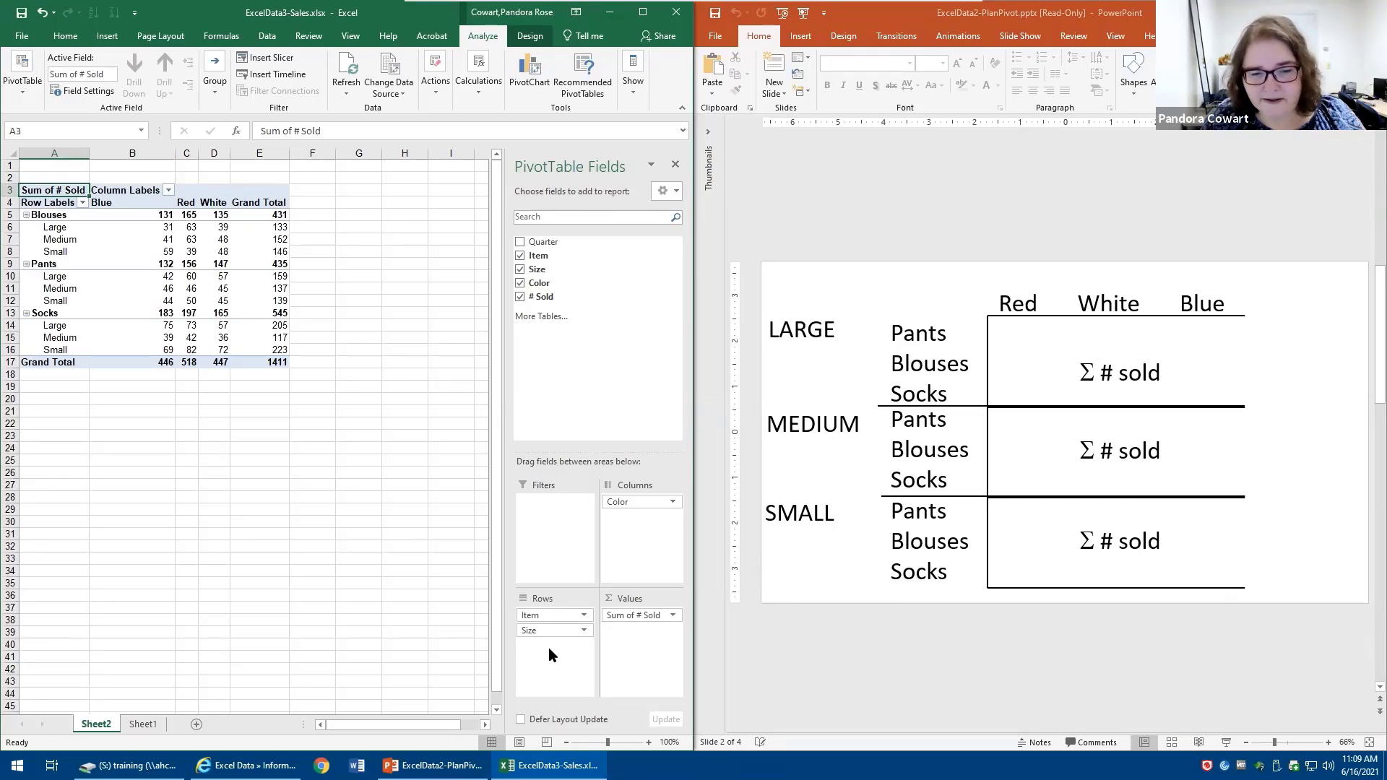
pyautogui.moveTo(540, 614); pyautogui.dragTo(548, 642)
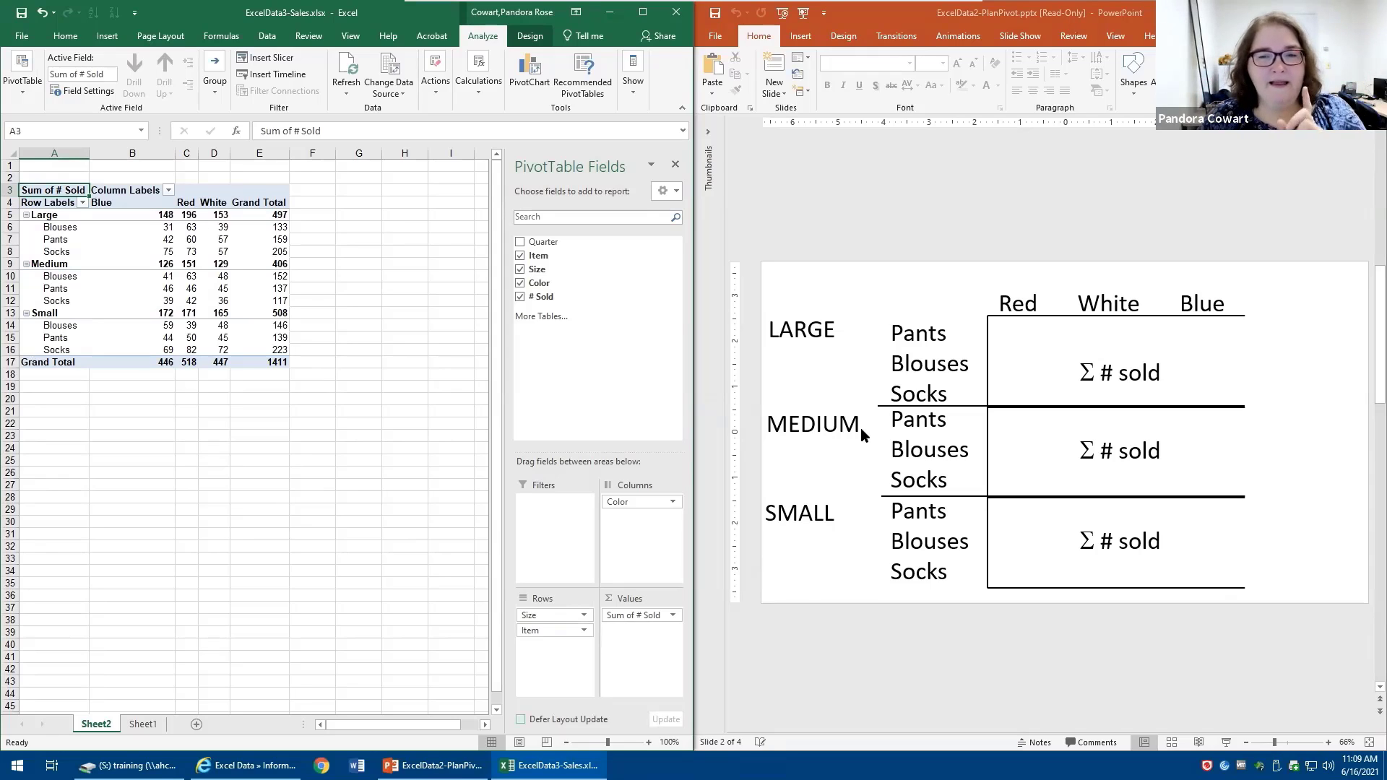
pyautogui.scroll(-1, 856, 428)
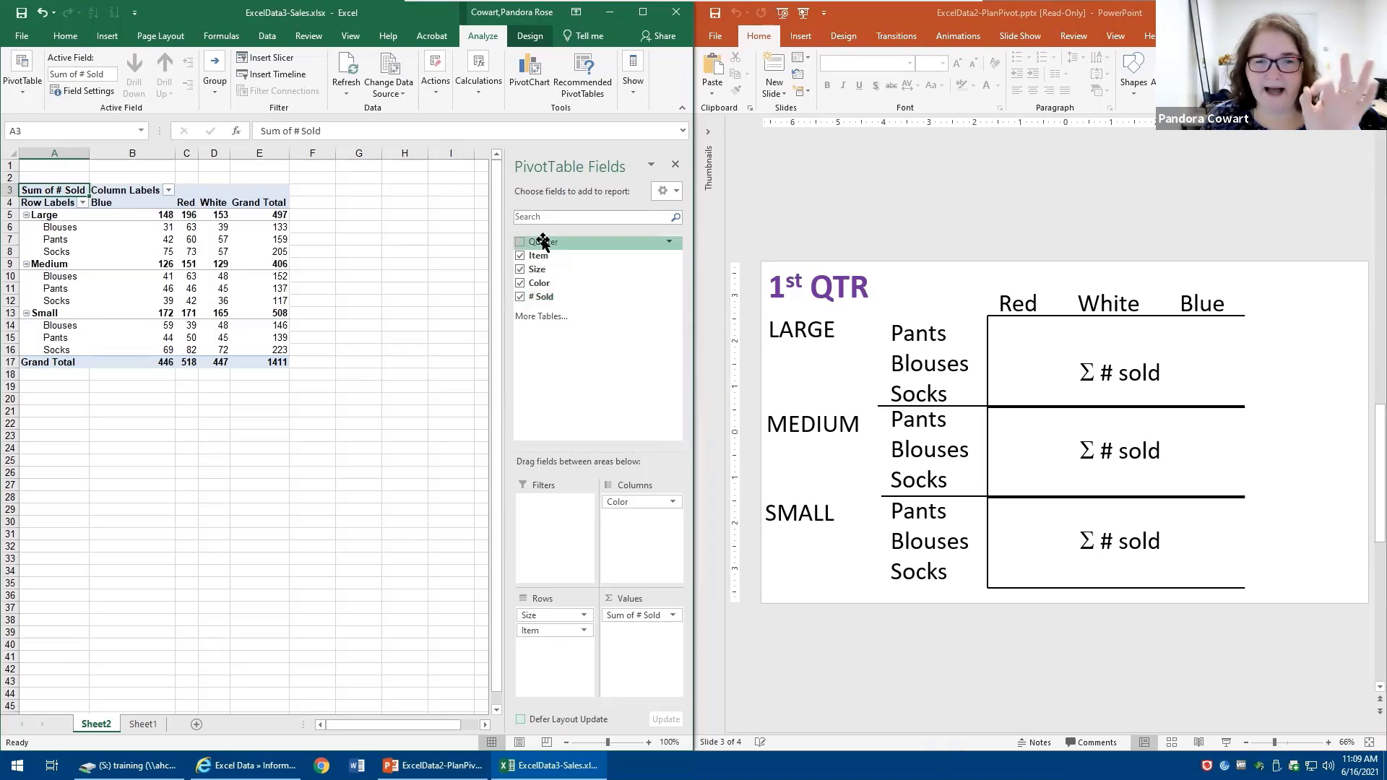
pyautogui.moveTo(542, 243); pyautogui.dragTo(548, 511)
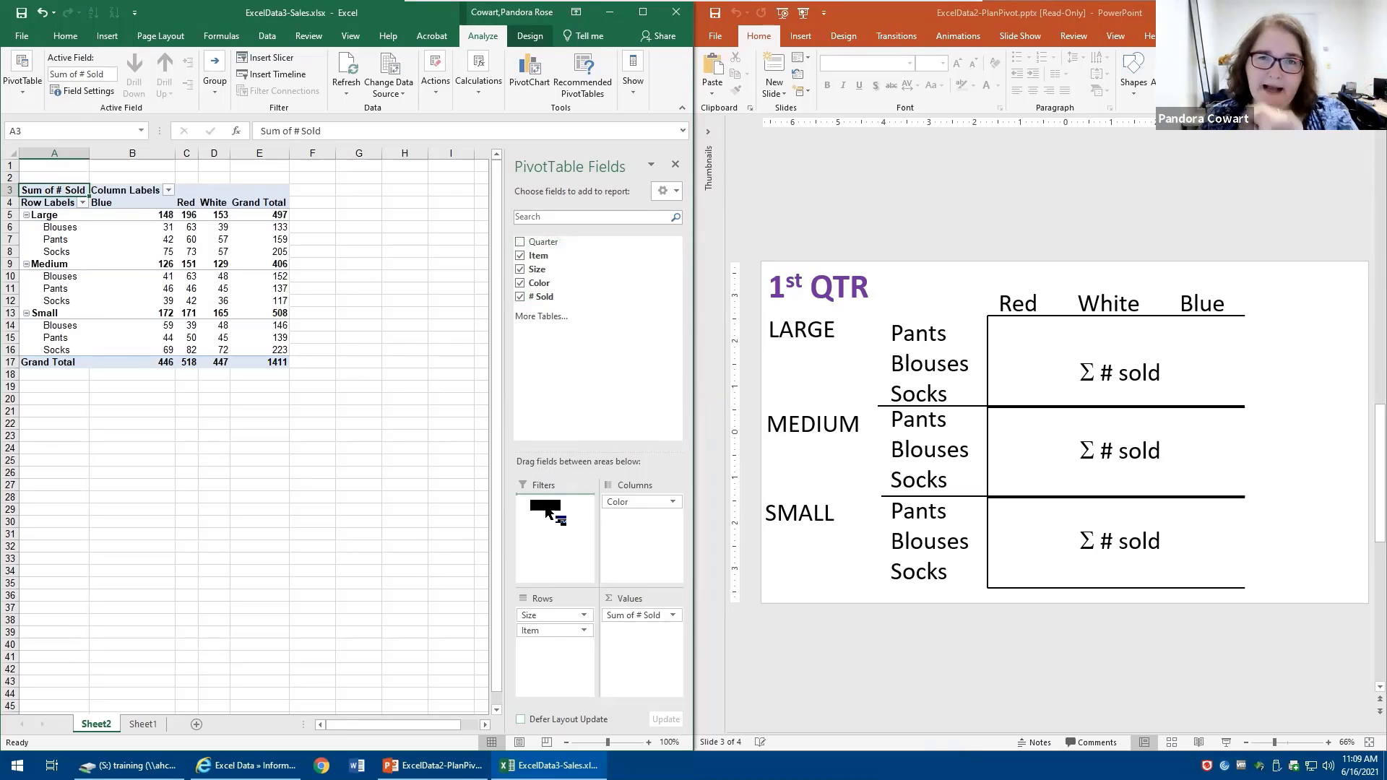
pyautogui.moveTo(547, 510); pyautogui.dragTo(547, 511)
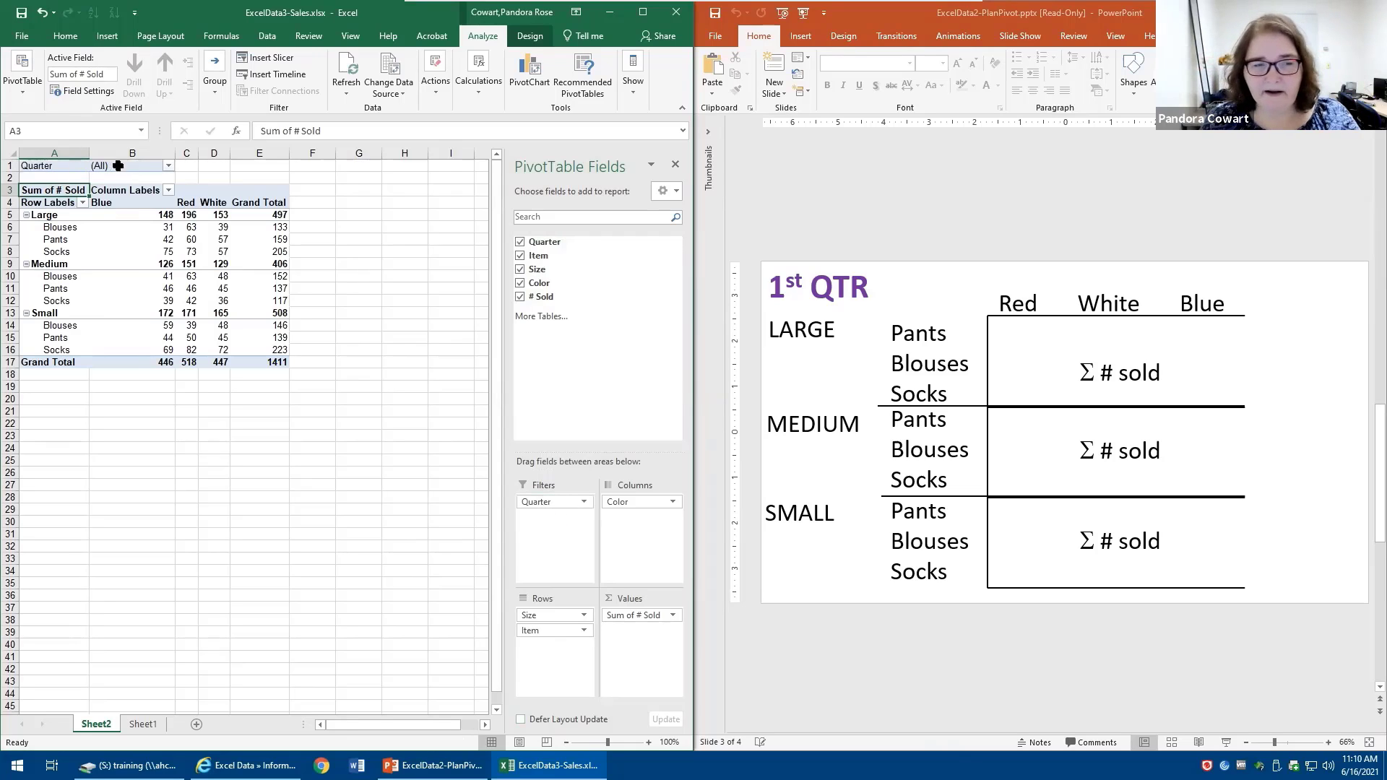
pyautogui.click(167, 166)
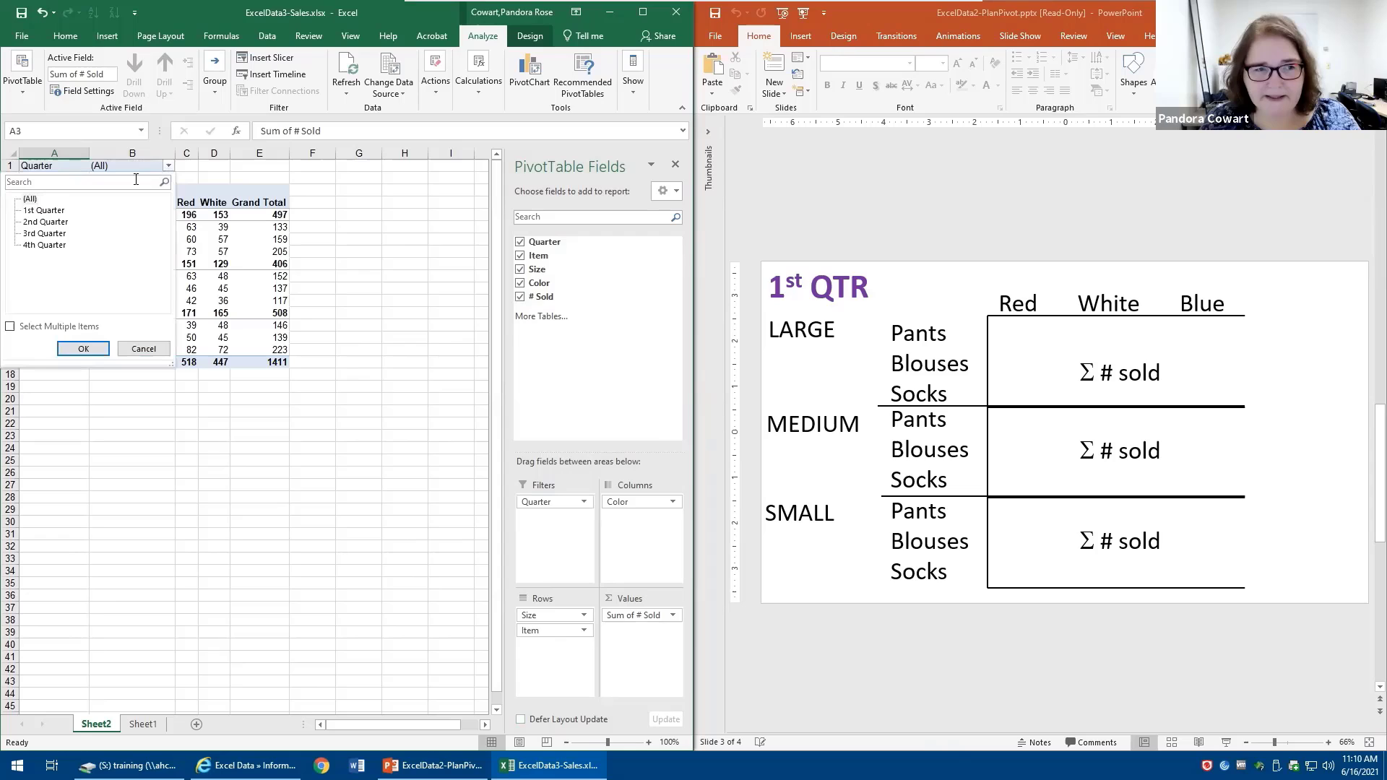
pyautogui.click(50, 211)
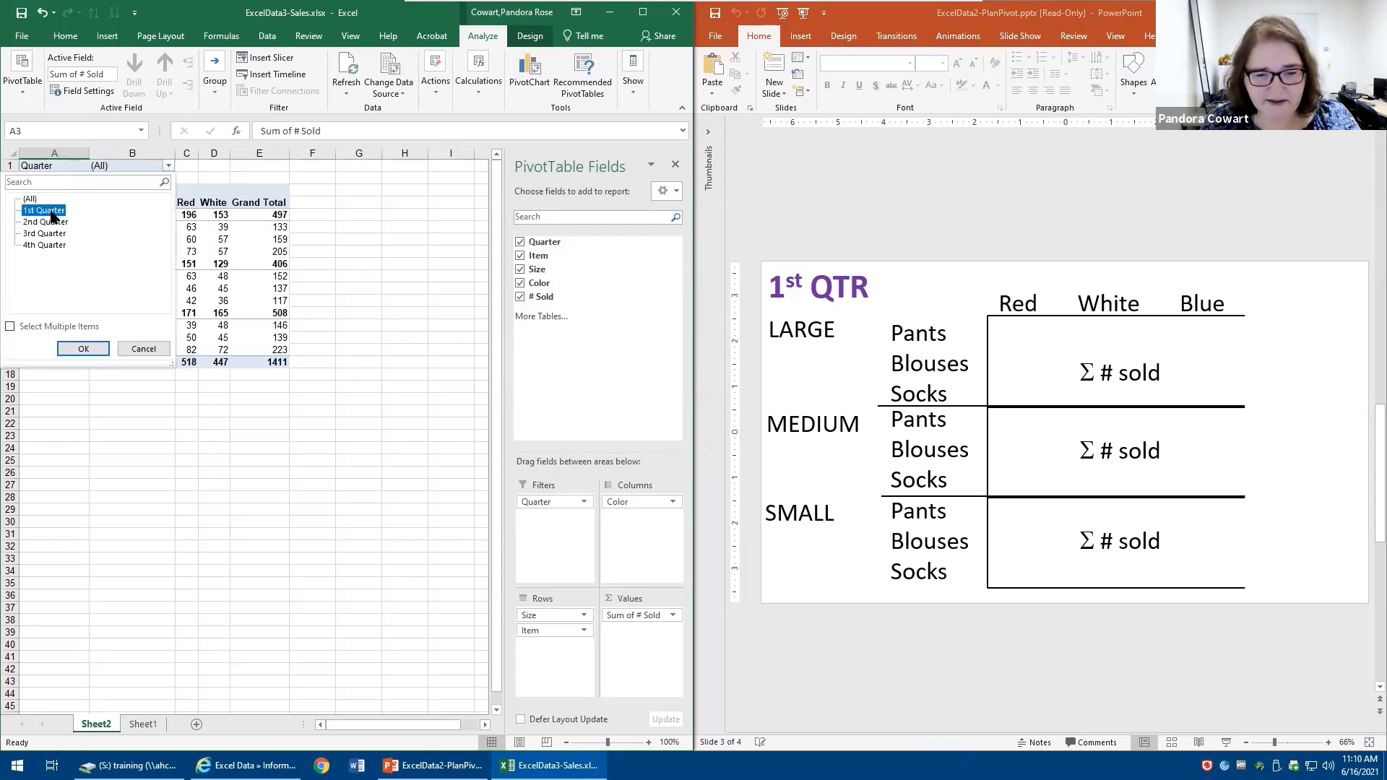
pyautogui.click(79, 348)
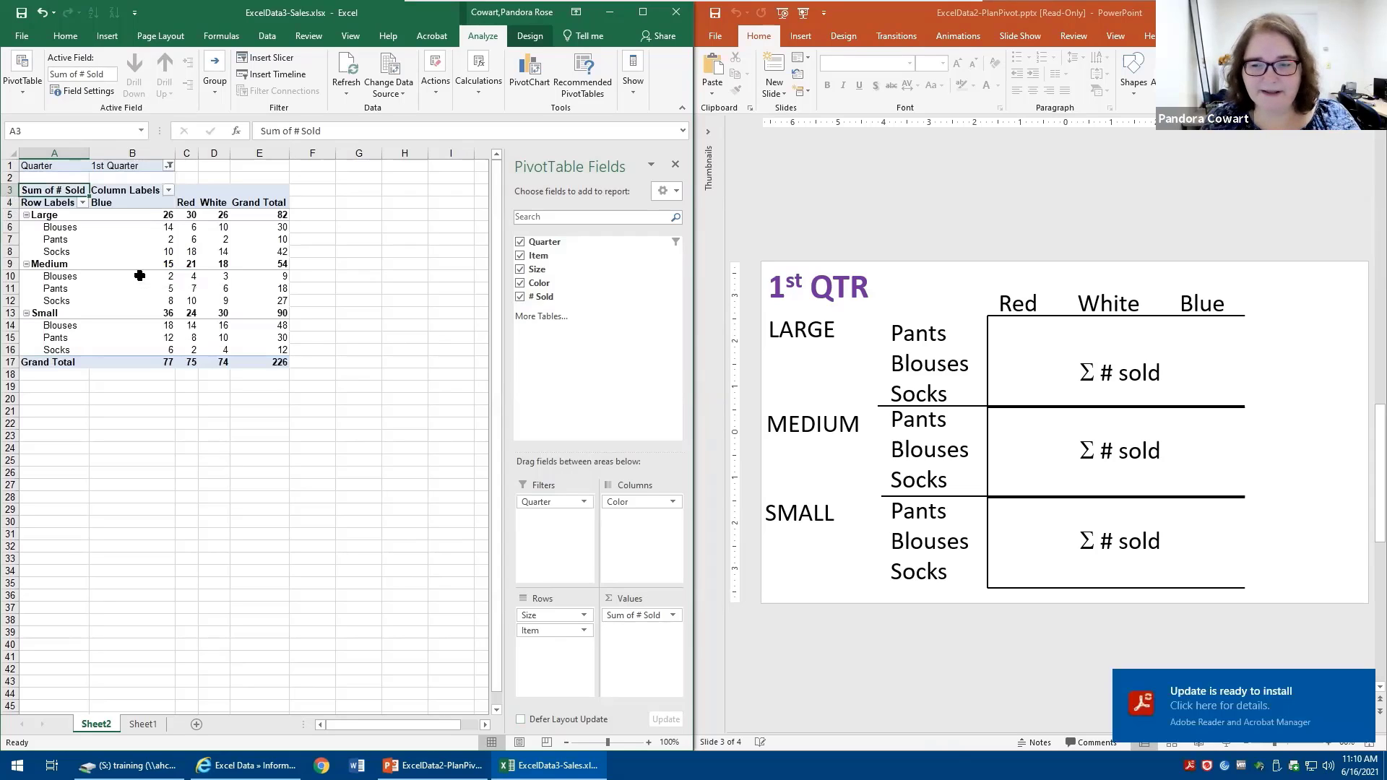
pyautogui.click(168, 165)
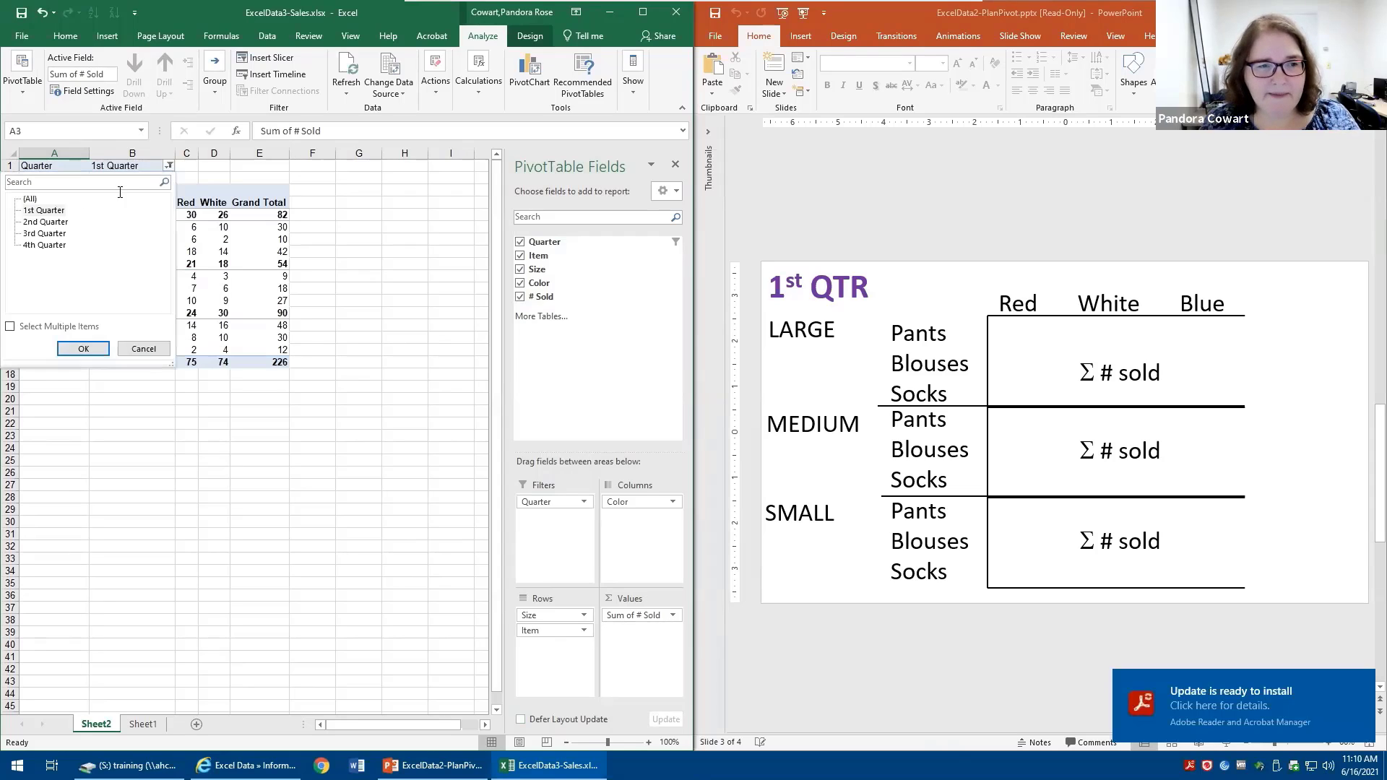
pyautogui.click(48, 223)
pyautogui.click(83, 349)
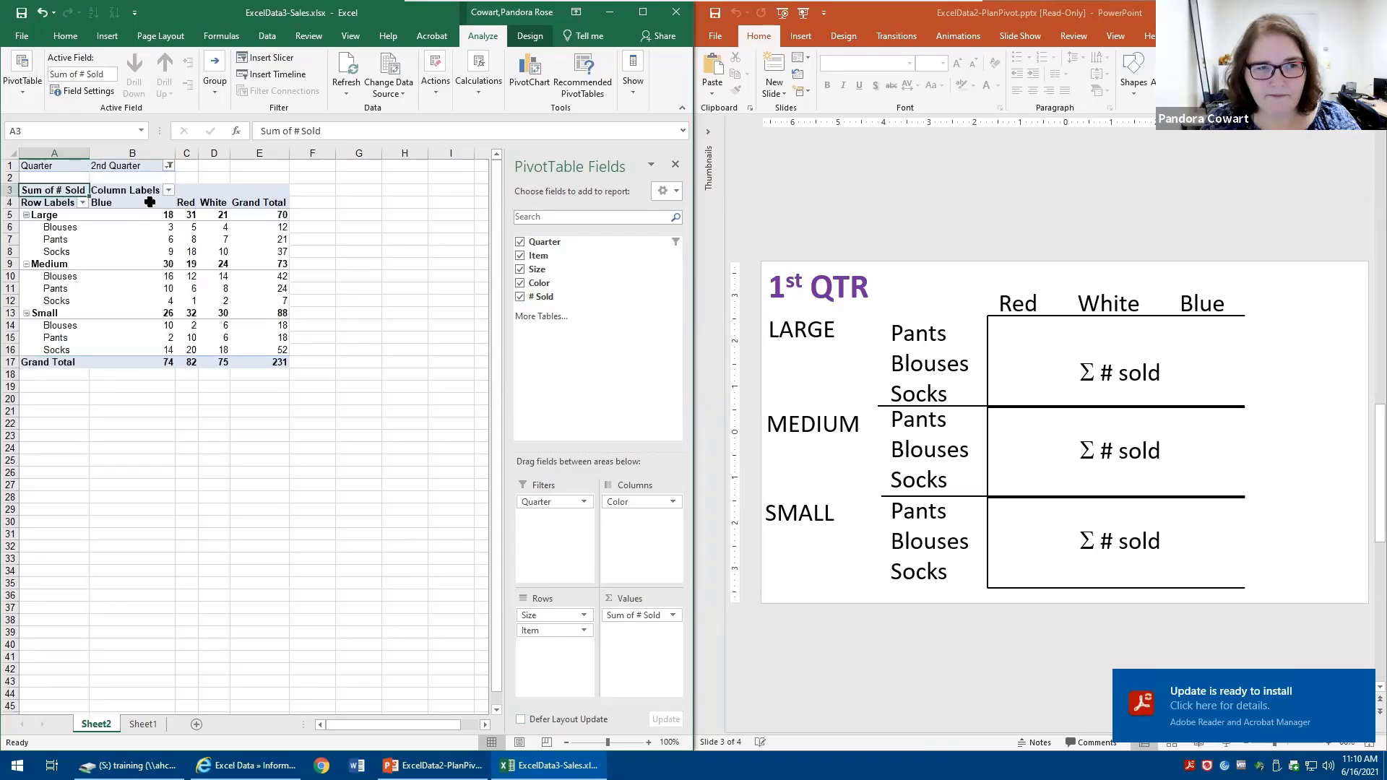
pyautogui.click(169, 169)
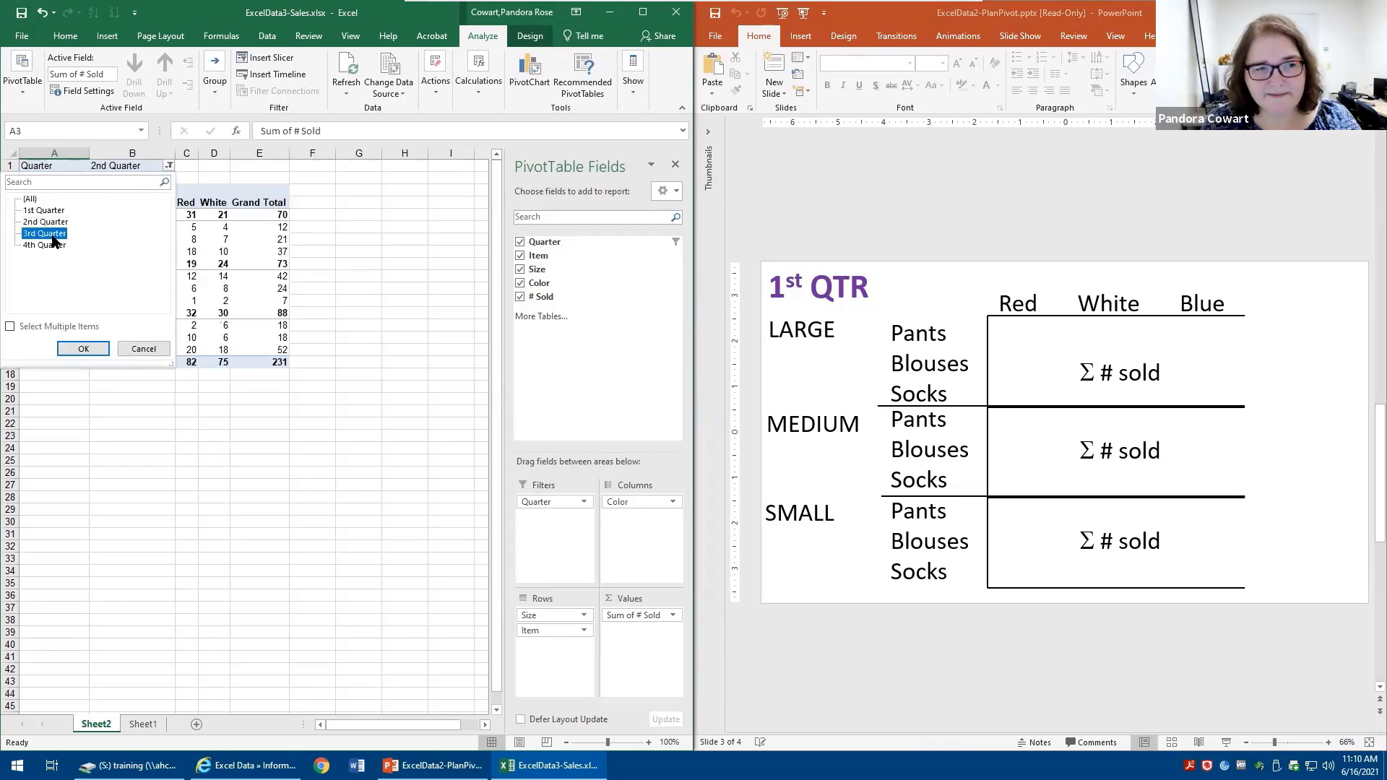
pyautogui.click(79, 349)
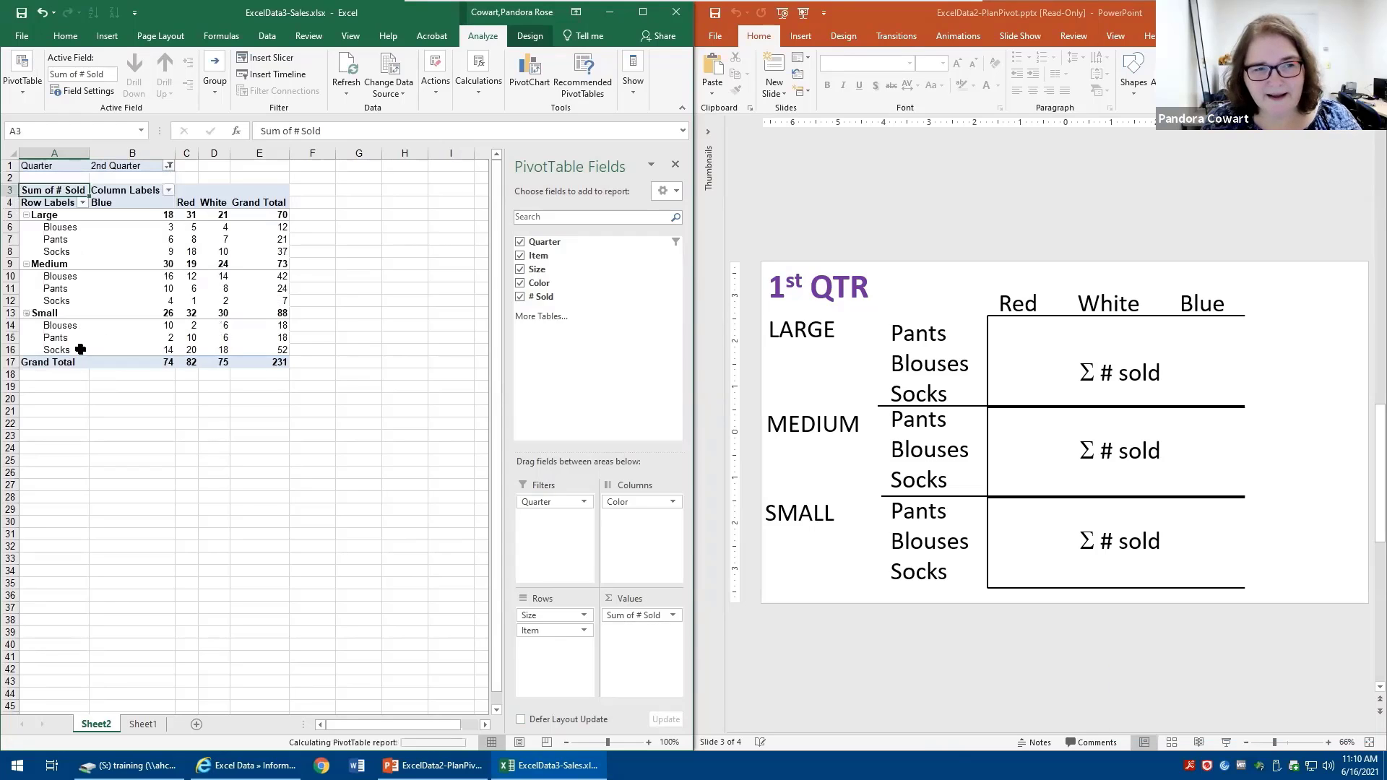
pyautogui.click(168, 165)
pyautogui.click(29, 200)
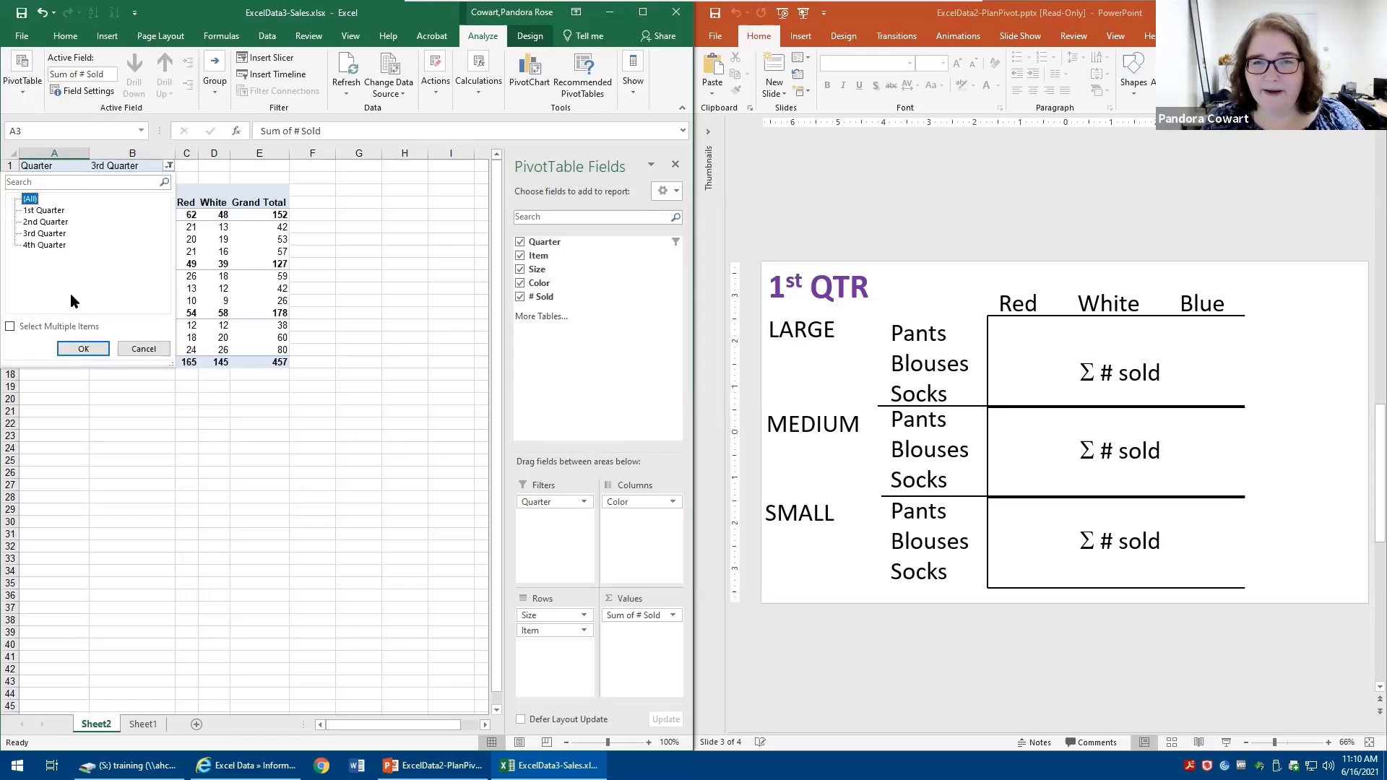
pyautogui.click(93, 348)
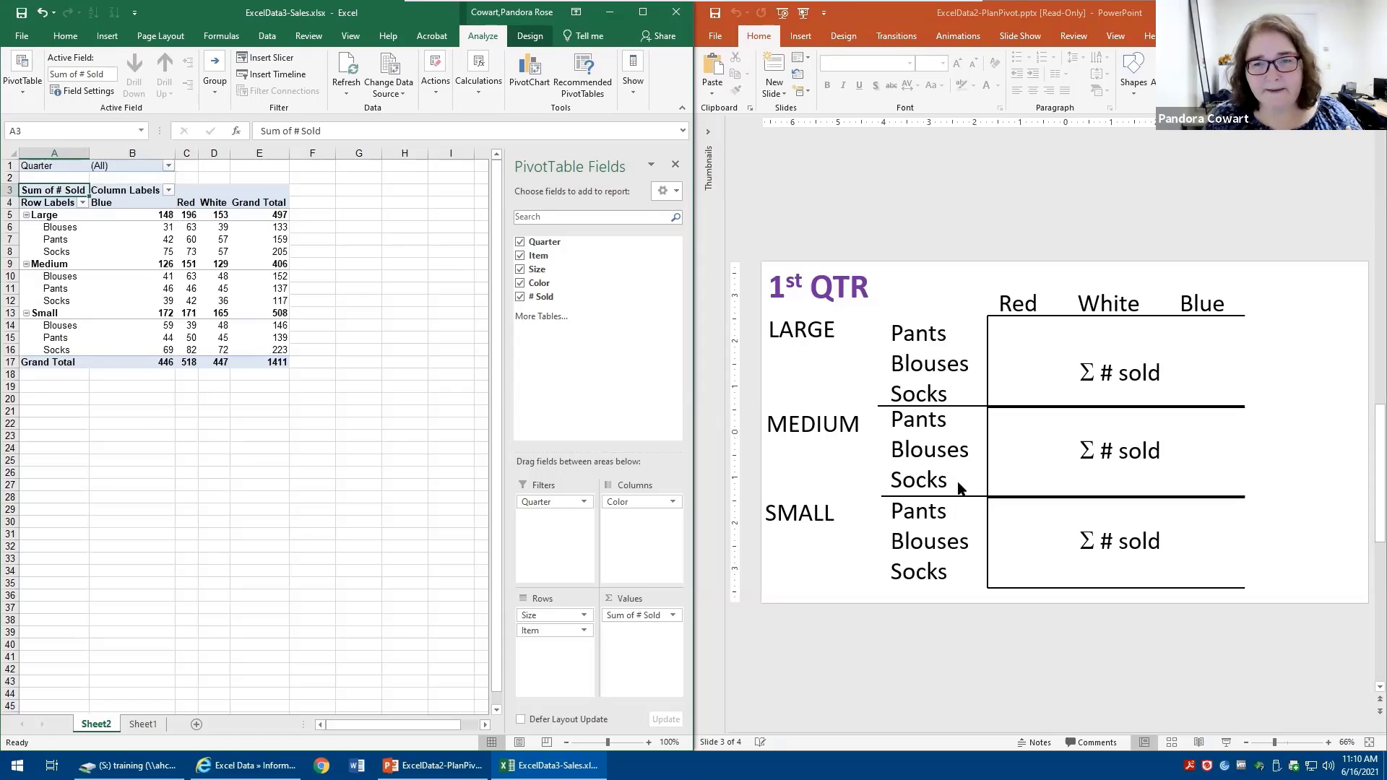
pyautogui.scroll(-1, 960, 487)
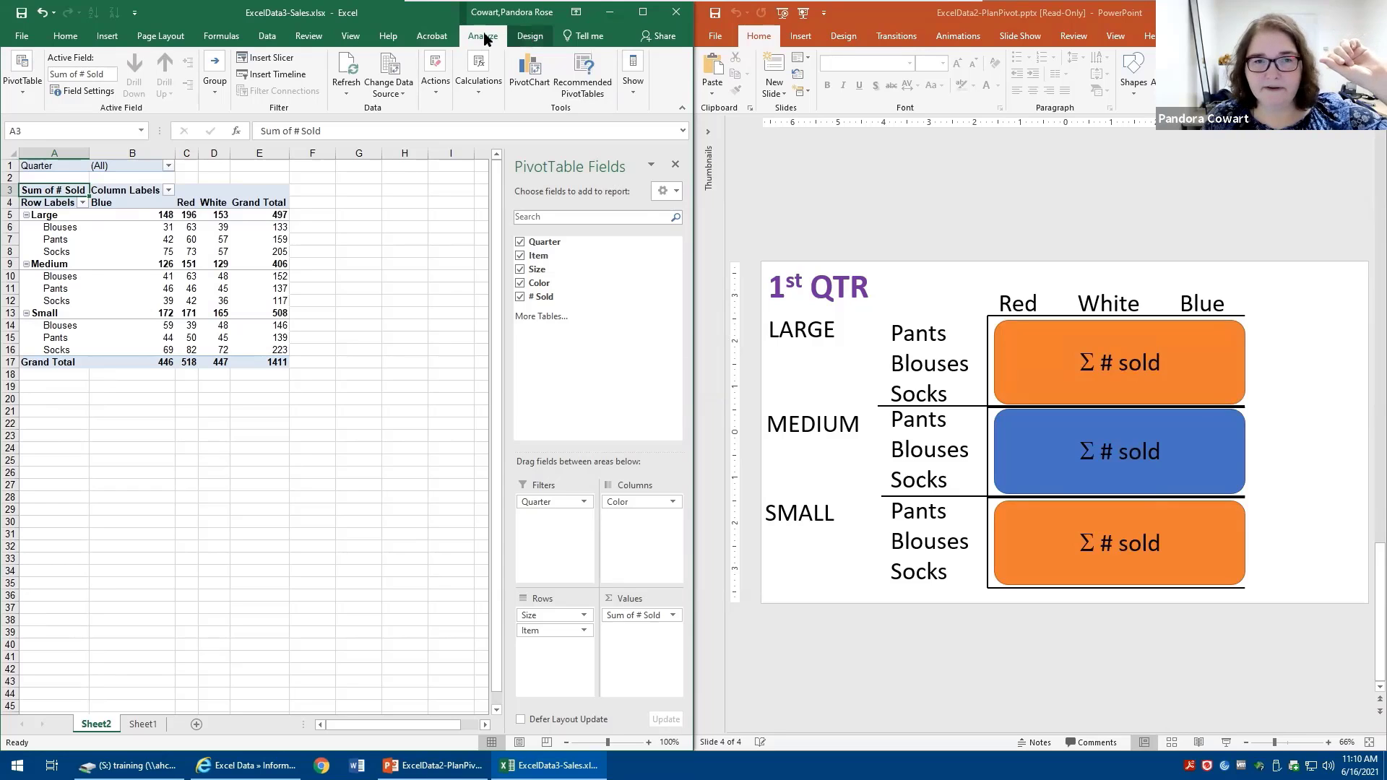
# - Apply a blue Medium PivotTable style and select the Medium subtotal row
pyautogui.click(517, 40)
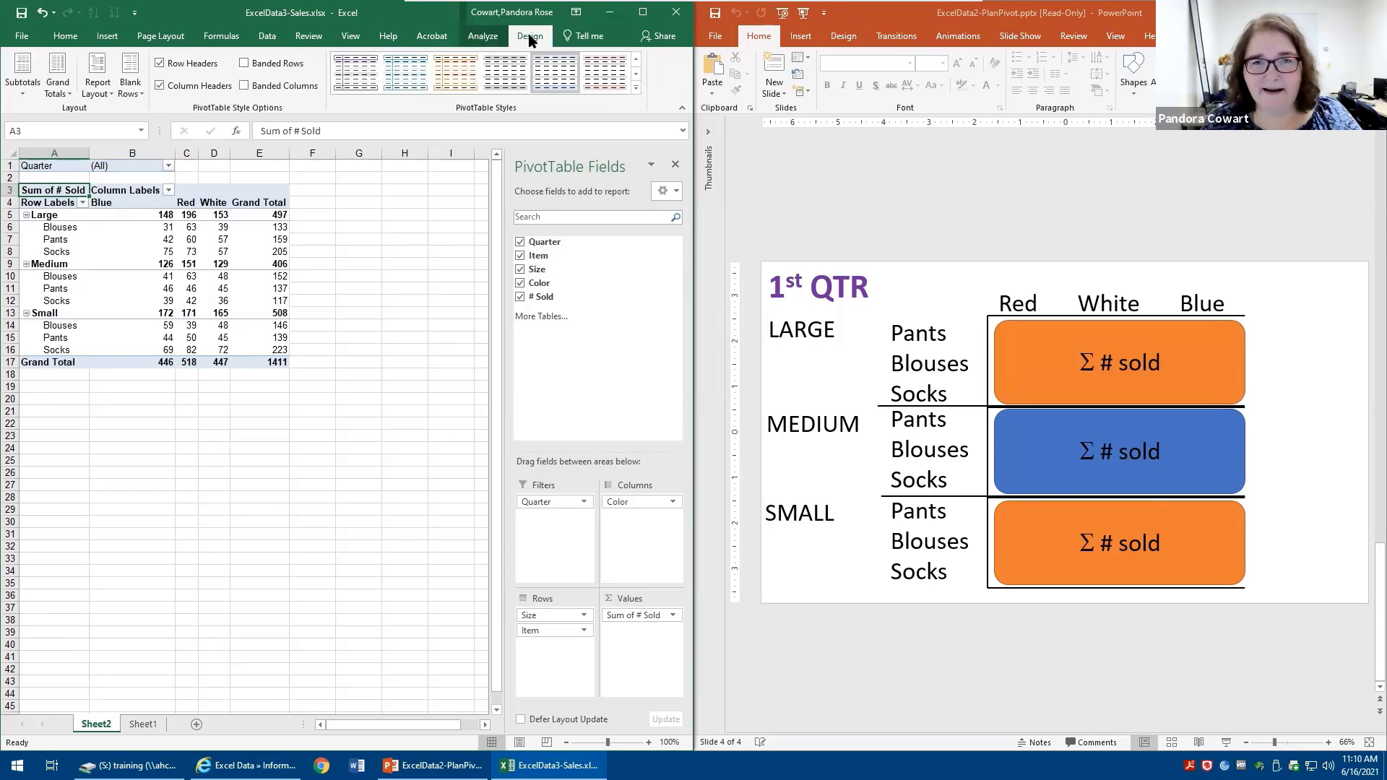
pyautogui.click(635, 88)
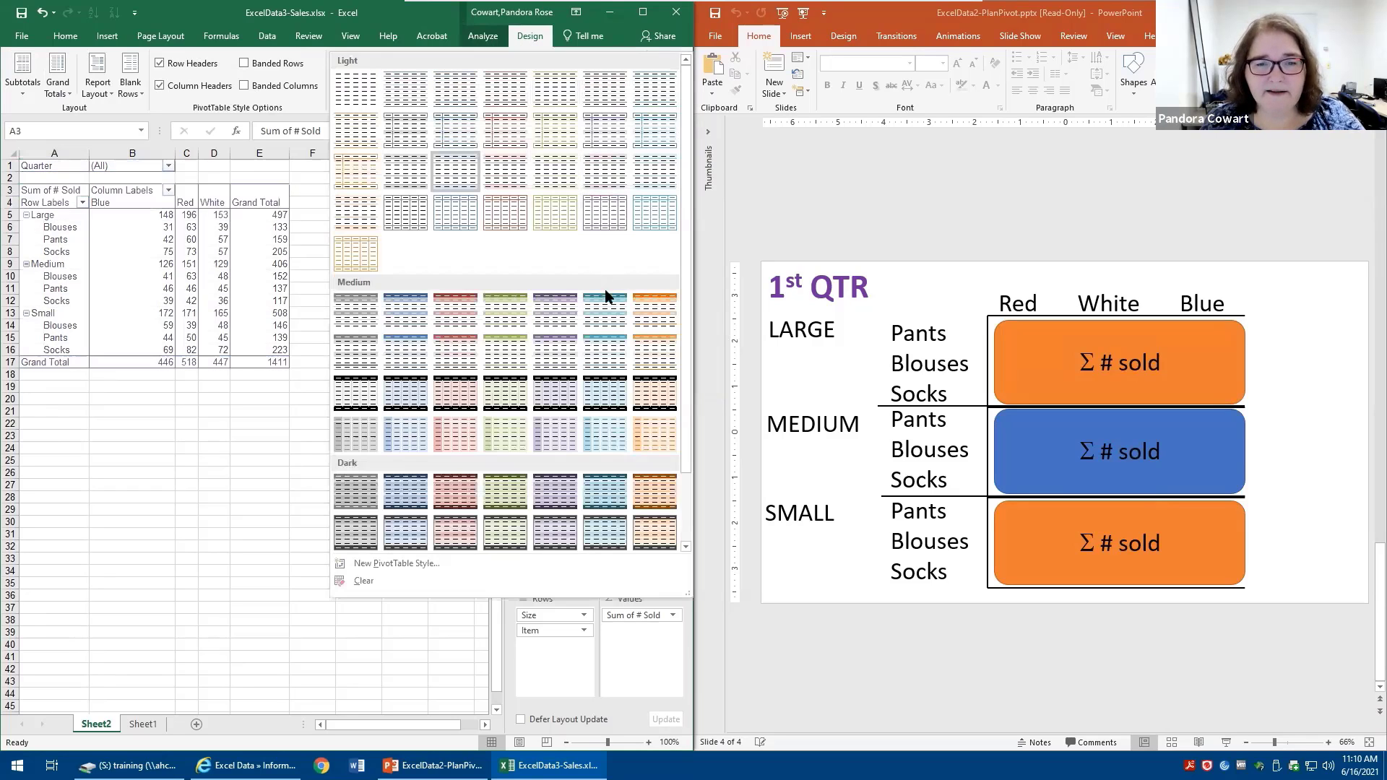
pyautogui.click(409, 321)
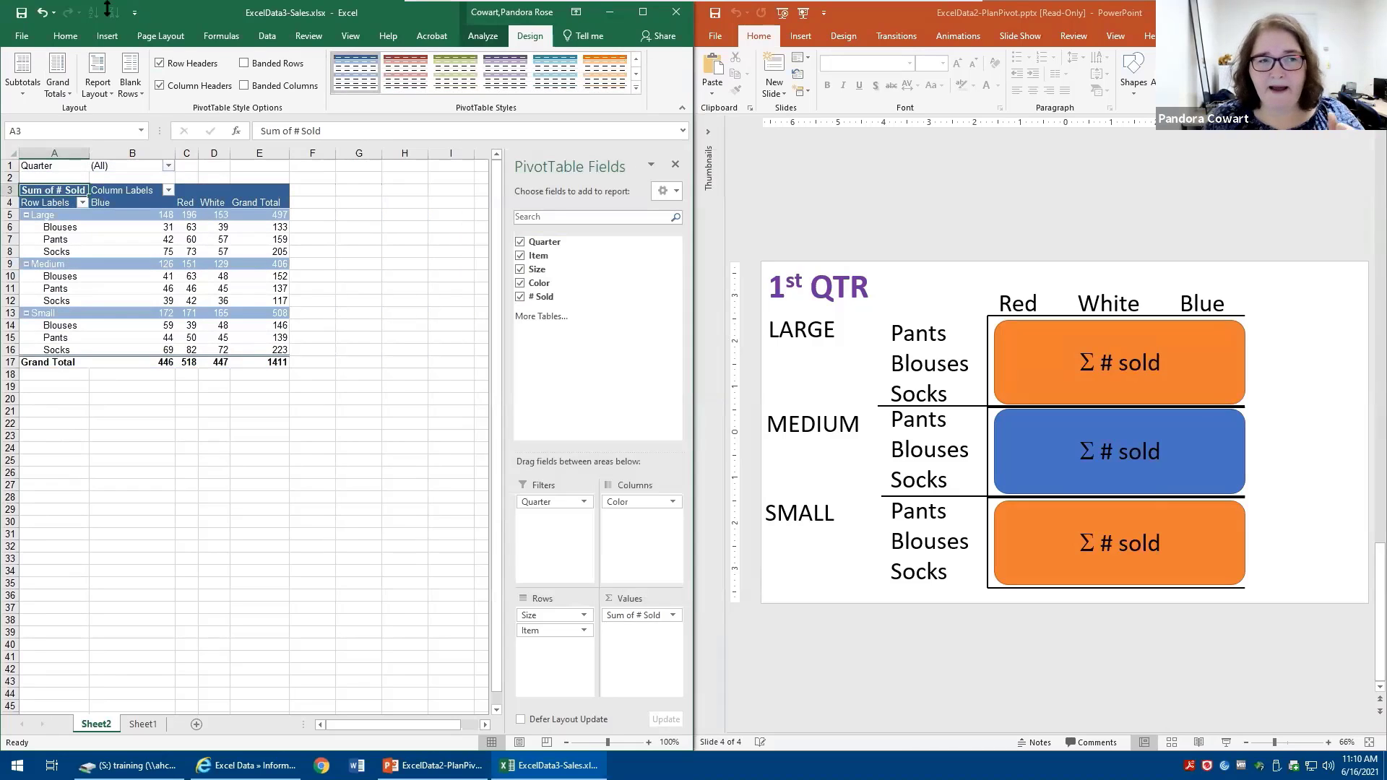
pyautogui.moveTo(45, 264); pyautogui.dragTo(269, 266)
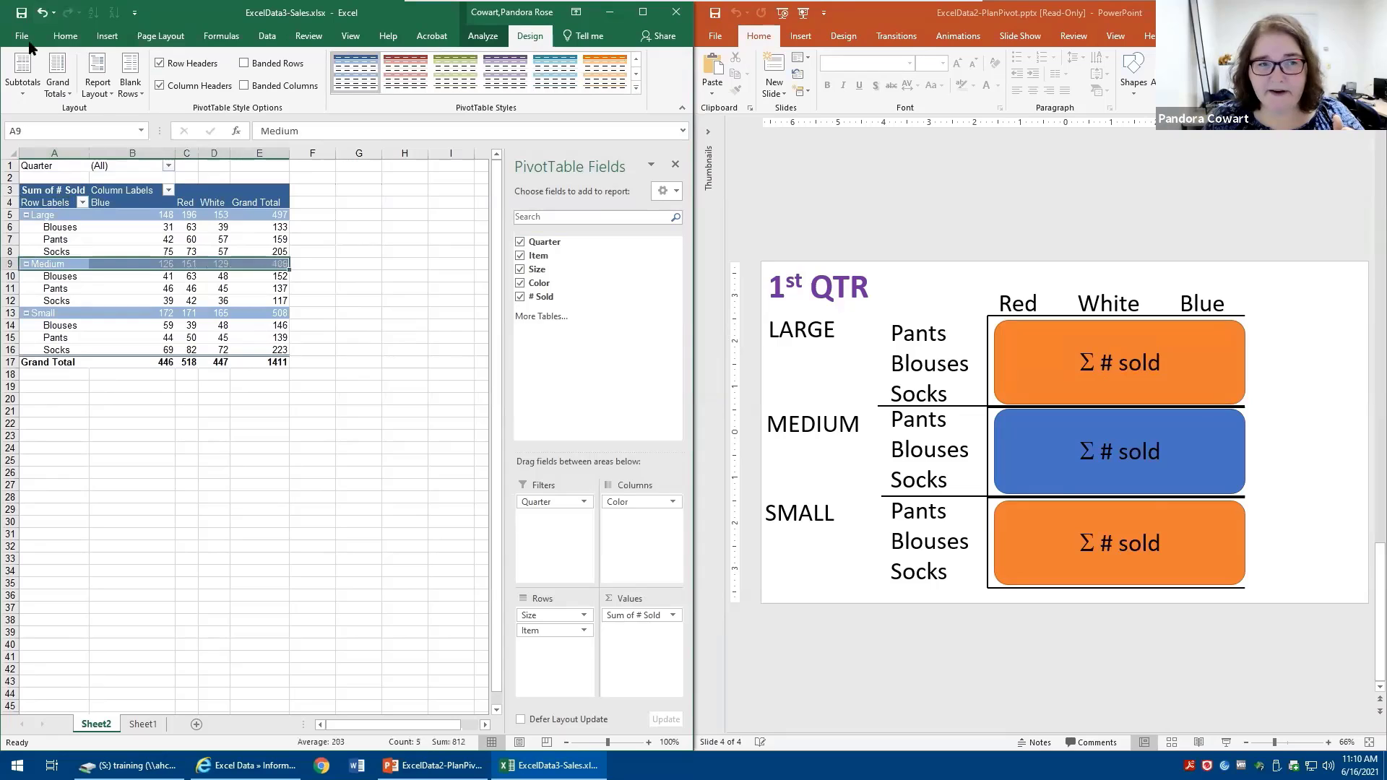
# - Fill the selected Medium subtotal row with orange
pyautogui.click(65, 36)
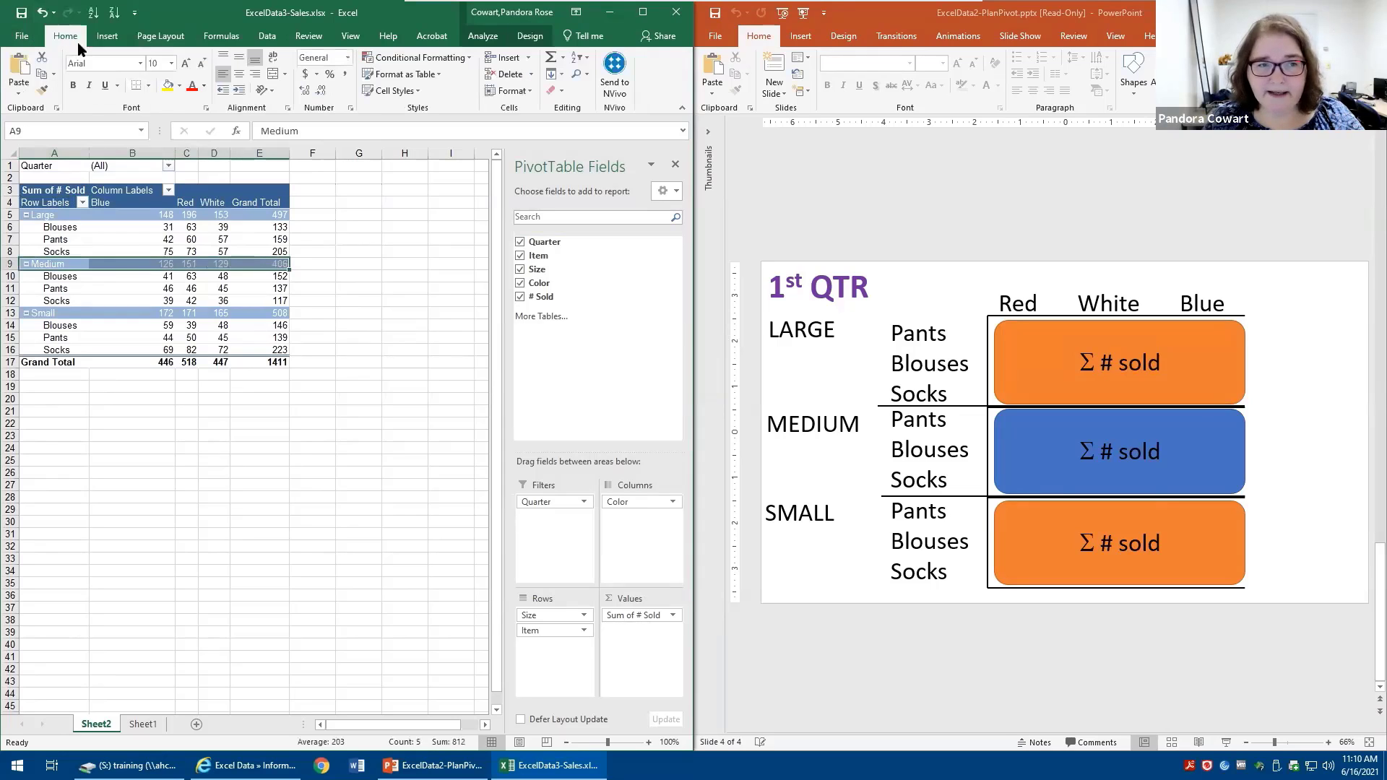
pyautogui.click(179, 86)
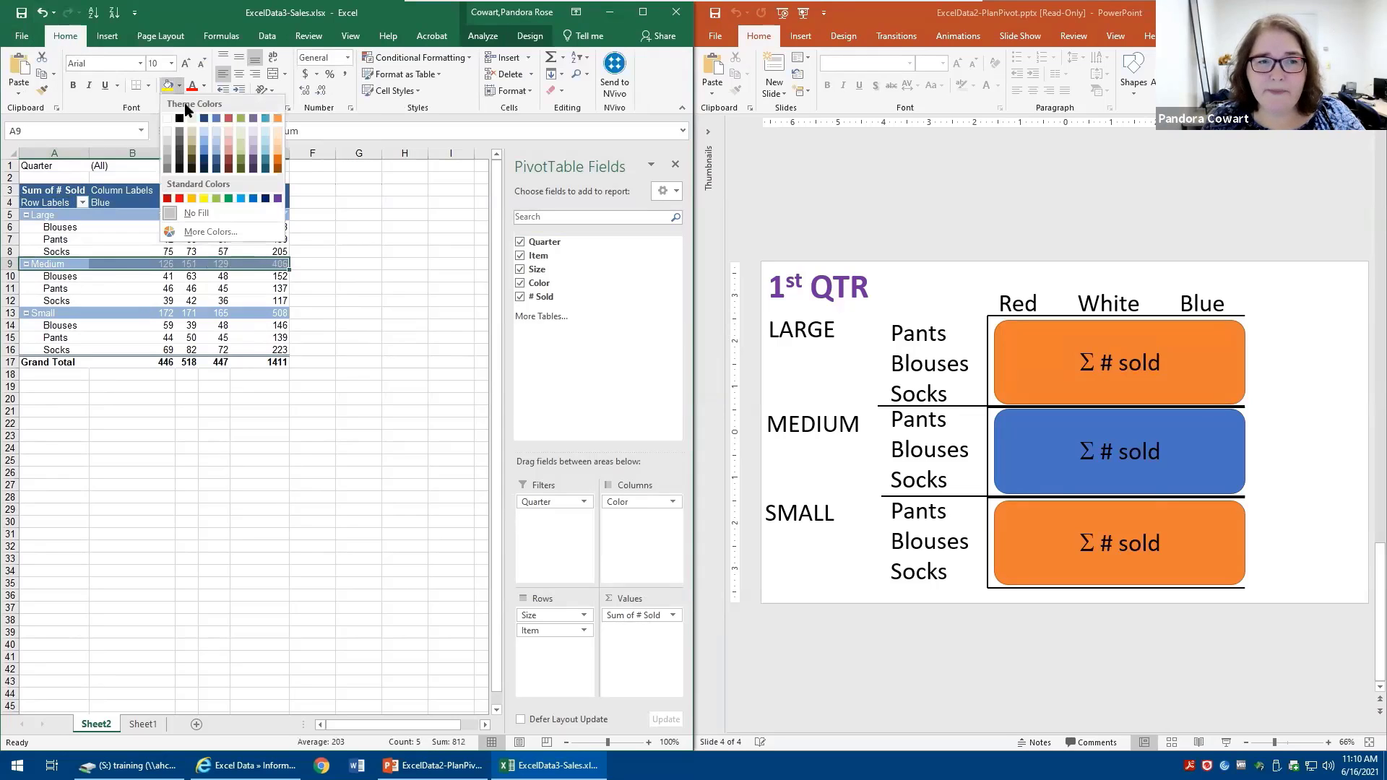
pyautogui.click(276, 156)
pyautogui.click(405, 301)
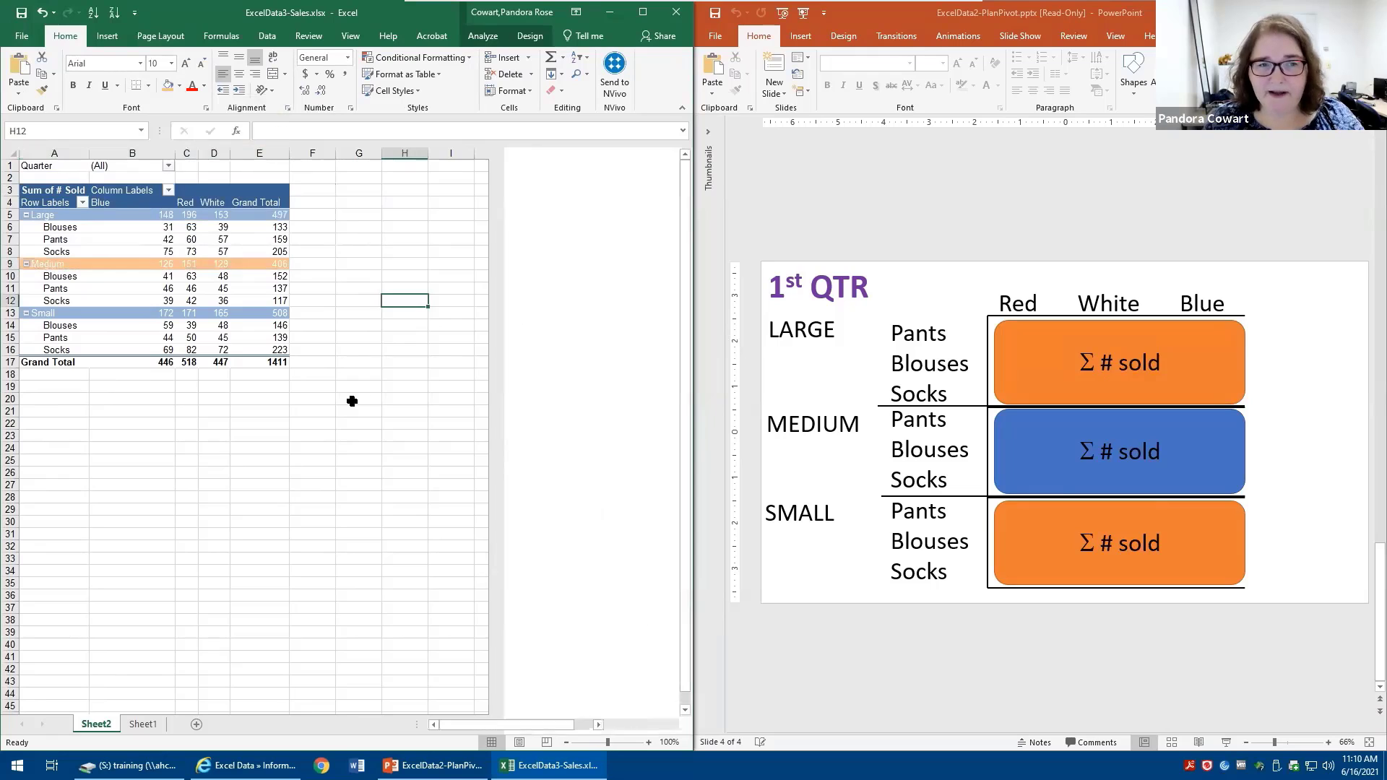
# - Refresh the PivotTable and move to the Small label cell
pyautogui.rightClick(164, 265)
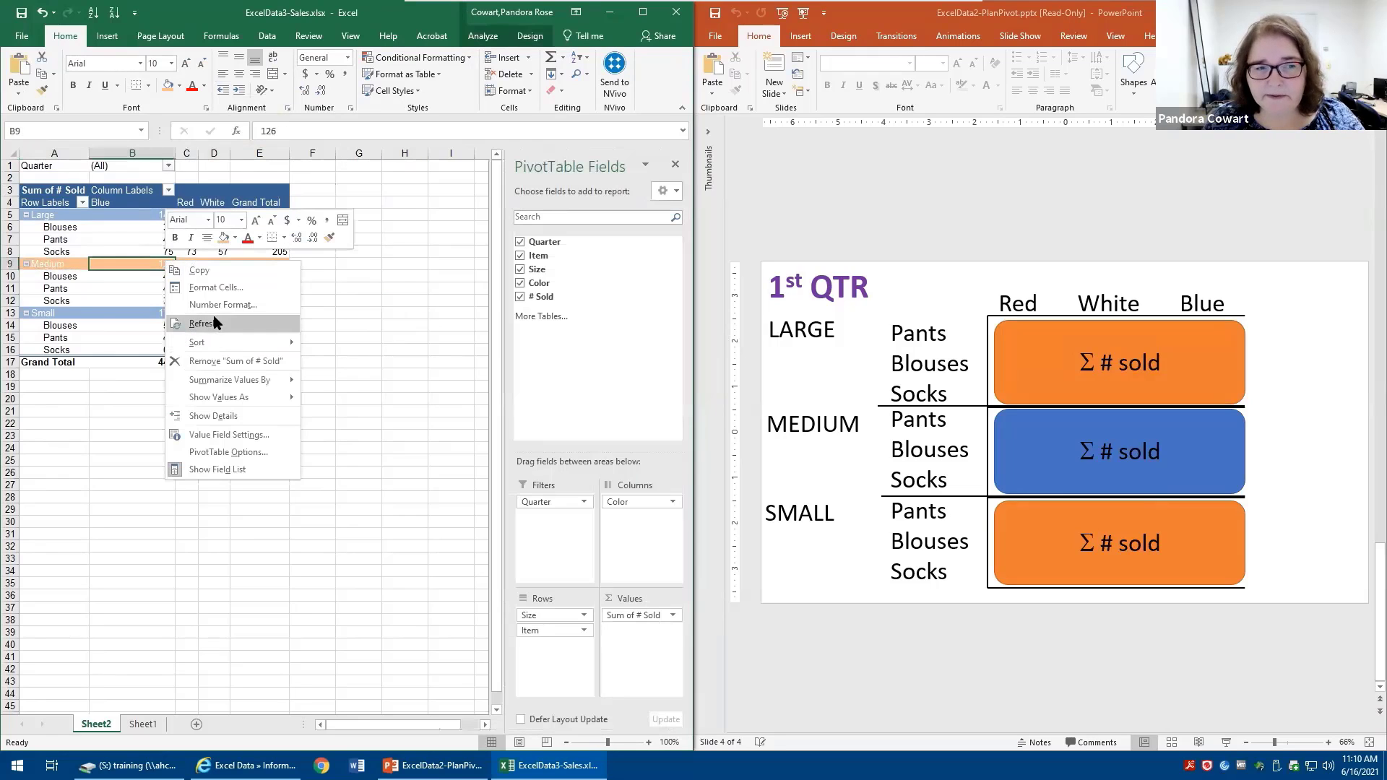
pyautogui.click(195, 323)
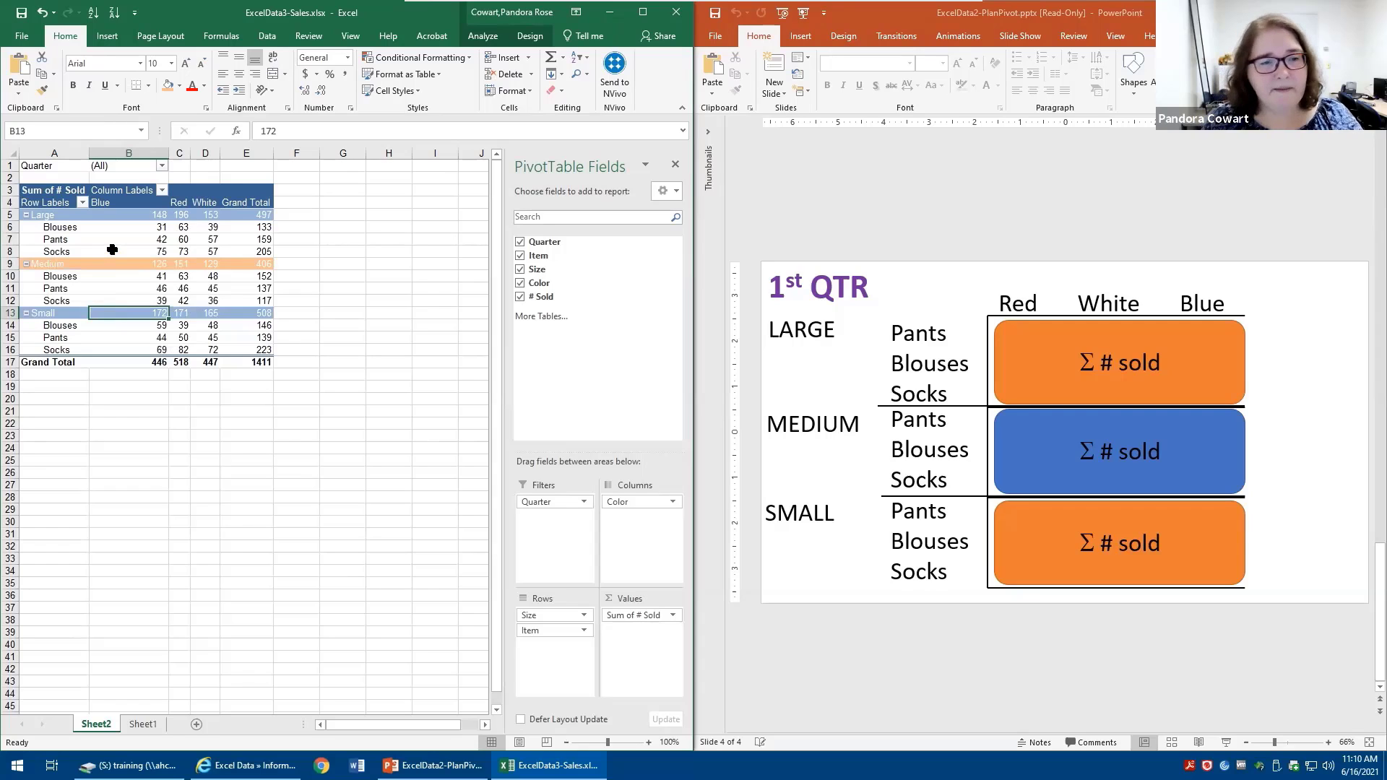
pyautogui.press('Left')
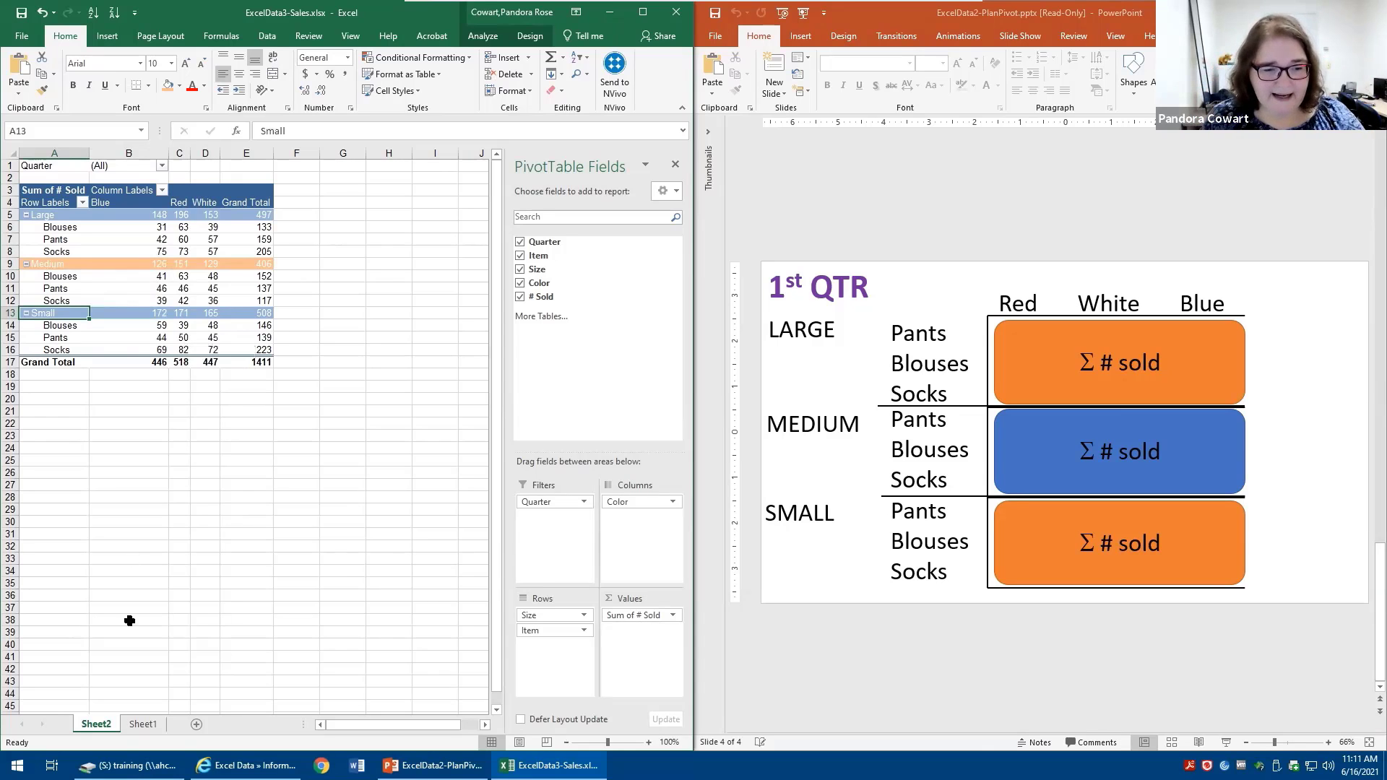
pyautogui.click(141, 724)
pyautogui.scroll(-20, 235, 219)
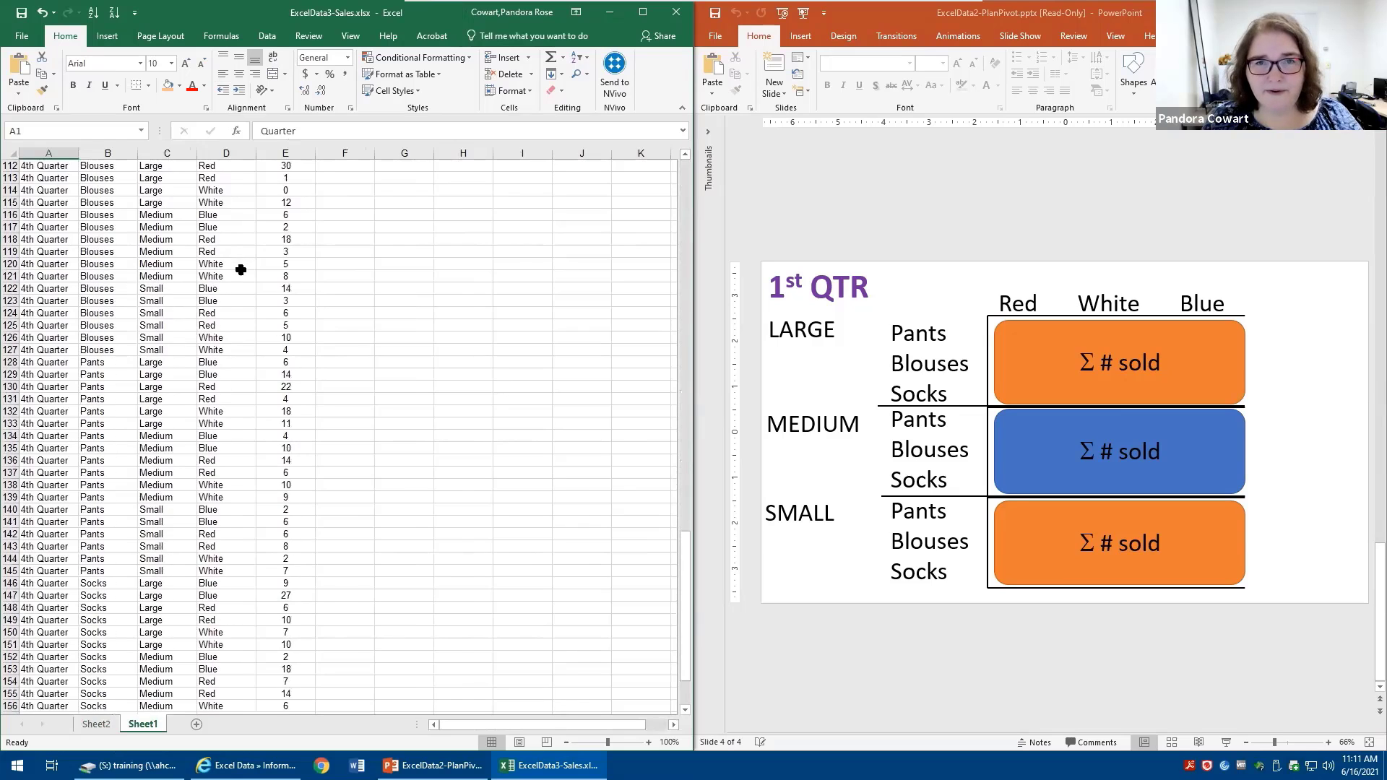
pyautogui.hotkey('ctrl', 'pageup')
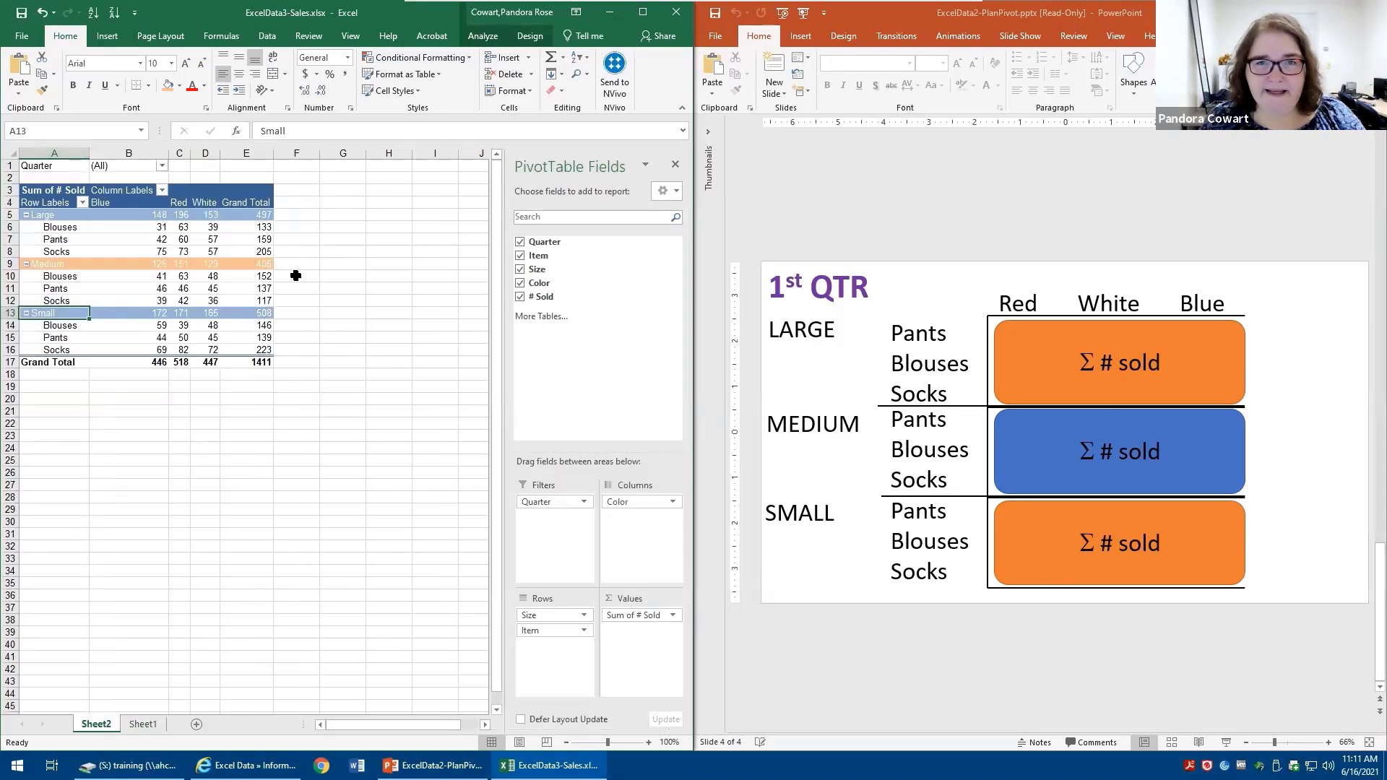
pyautogui.moveTo(247, 283)
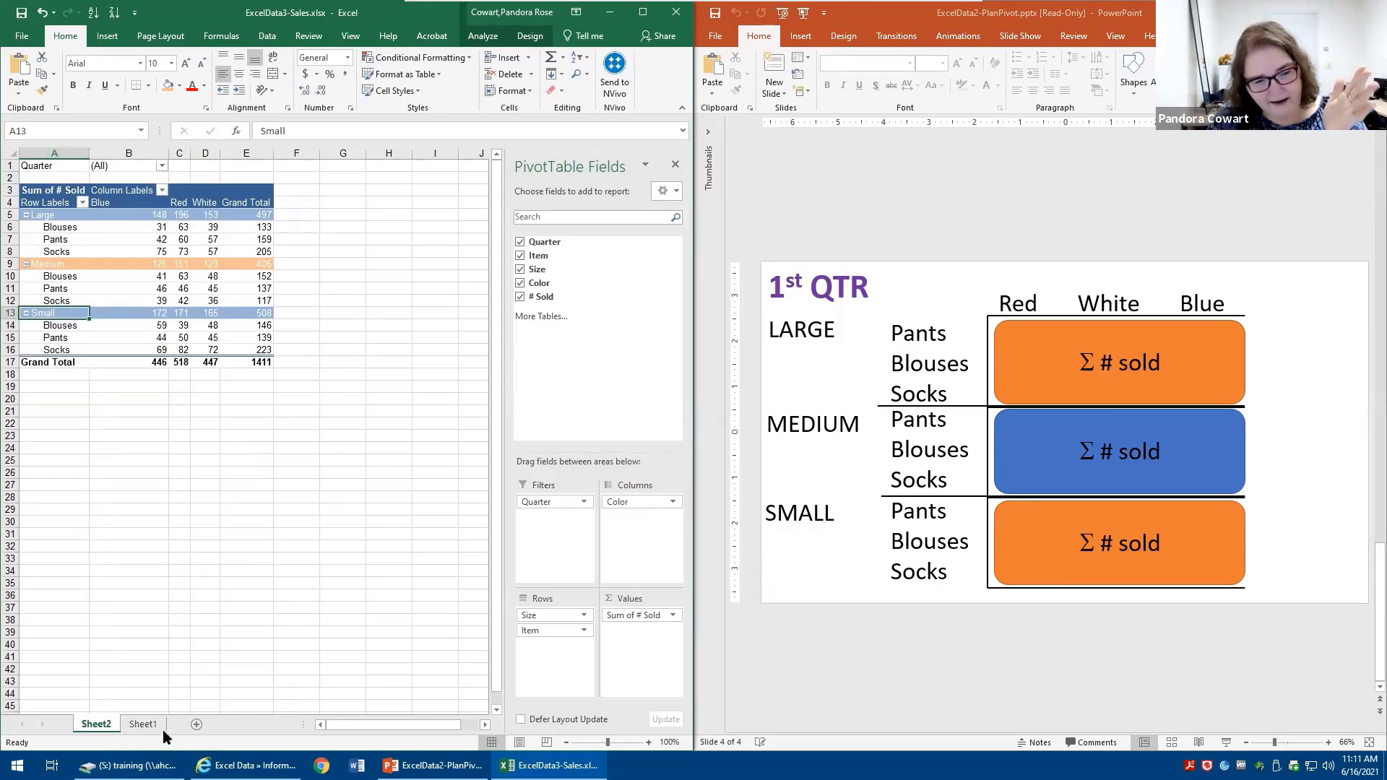
pyautogui.click(143, 724)
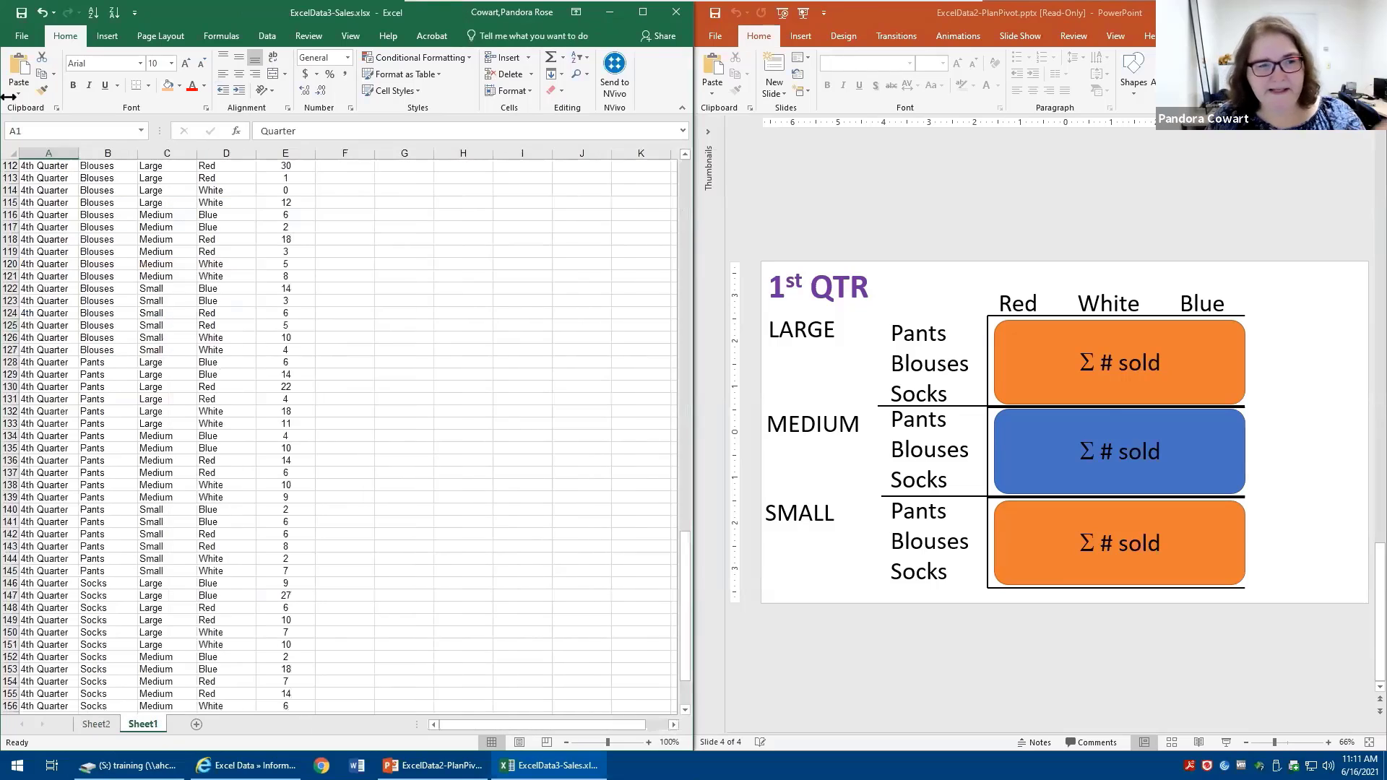
pyautogui.click(36, 202)
pyautogui.click(105, 338)
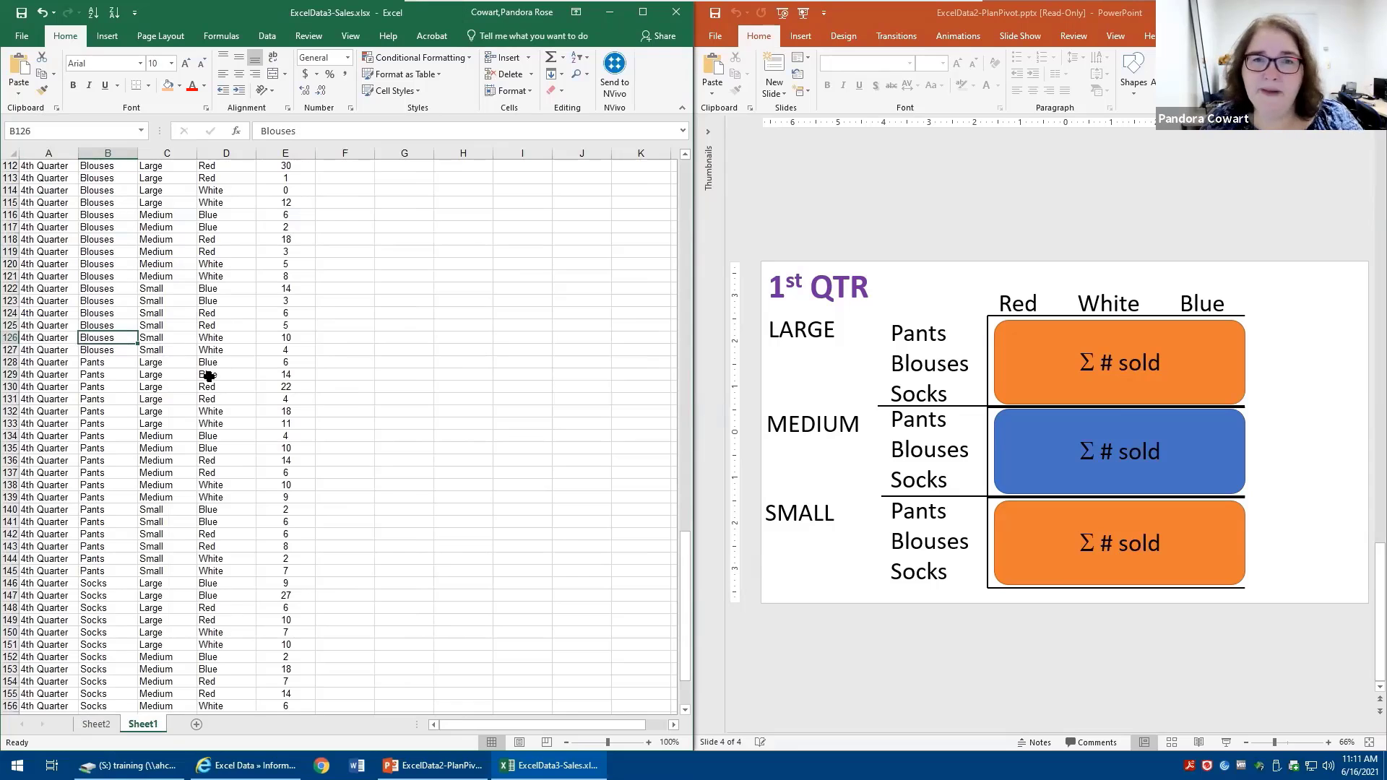
pyautogui.scroll(16, 208, 350)
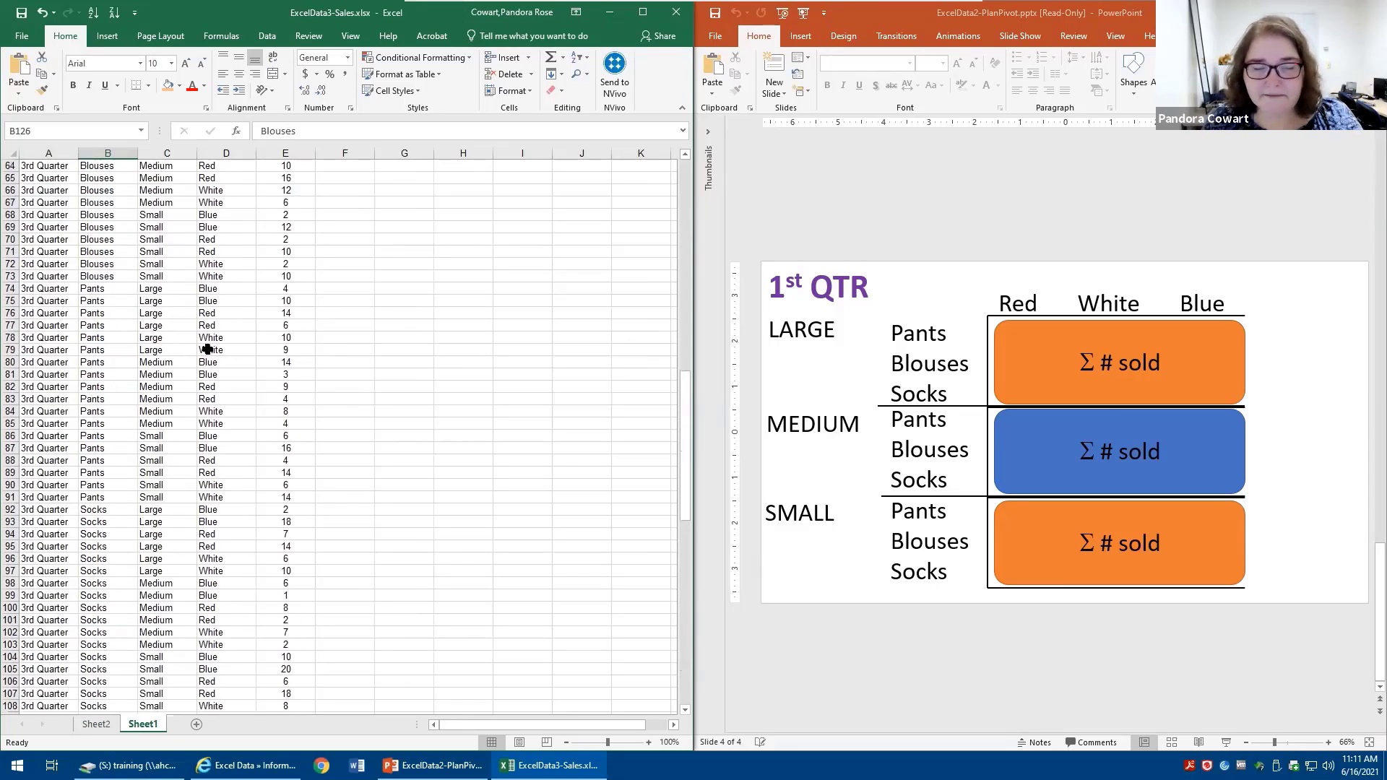
pyautogui.scroll(20, 208, 350)
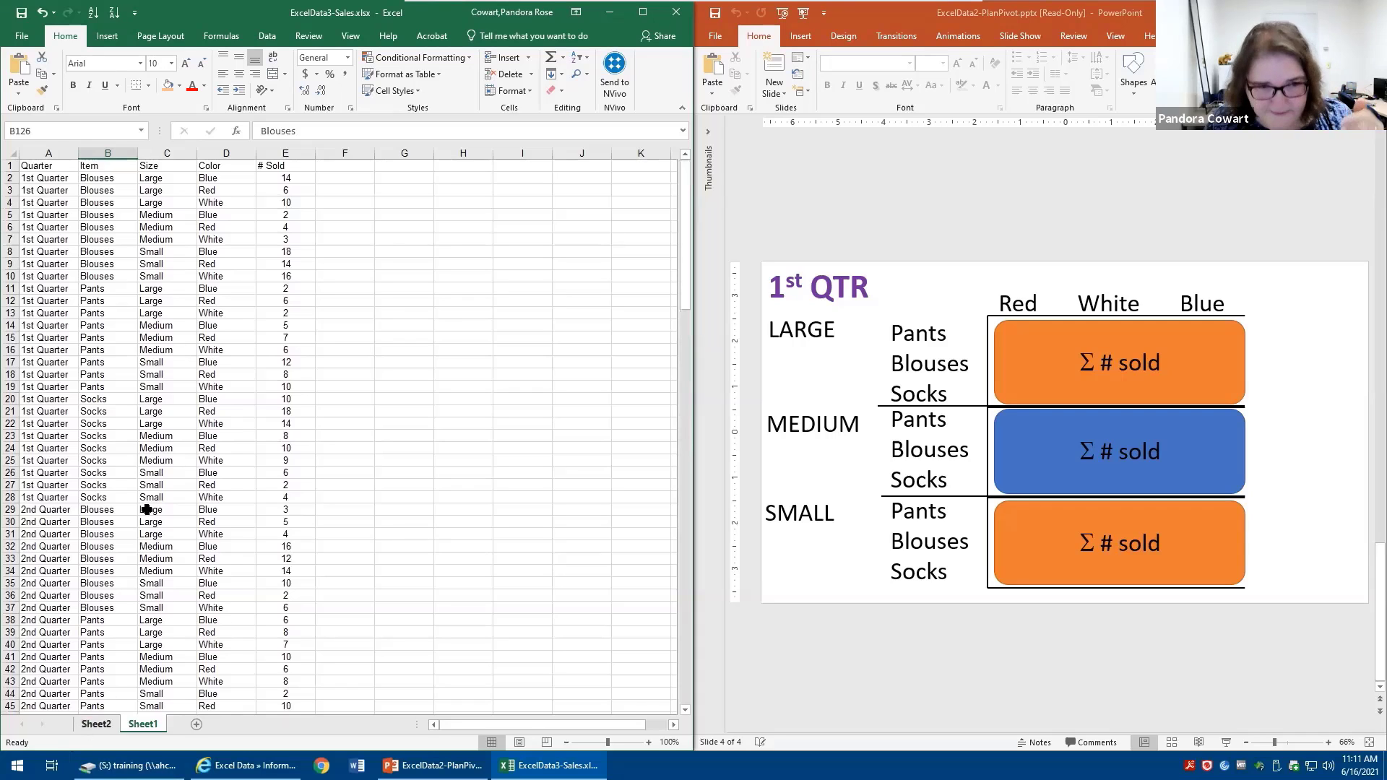
pyautogui.click(88, 725)
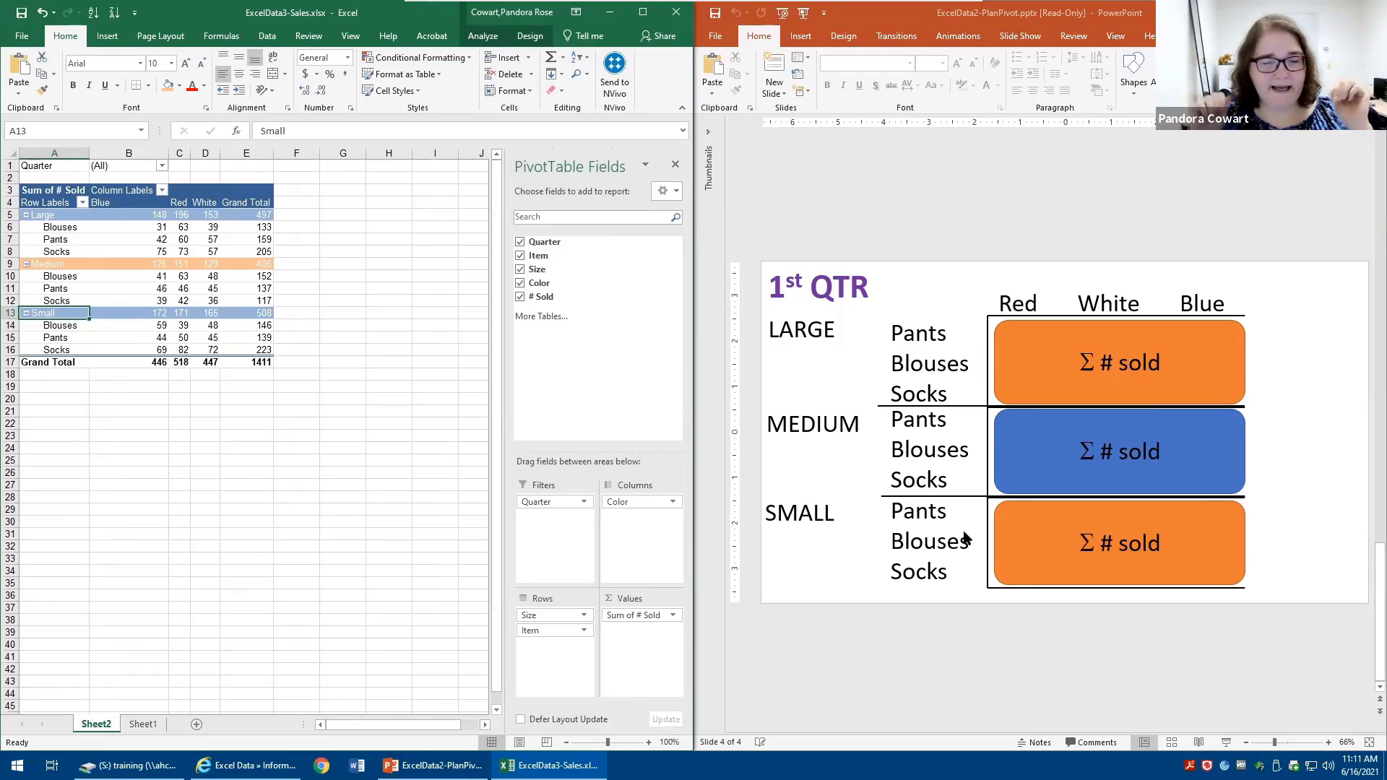
# - Show the Insert > Tables choices: PivotTable, Recommended PivotTables and Table
pyautogui.click(107, 36)
pyautogui.click(14, 81)
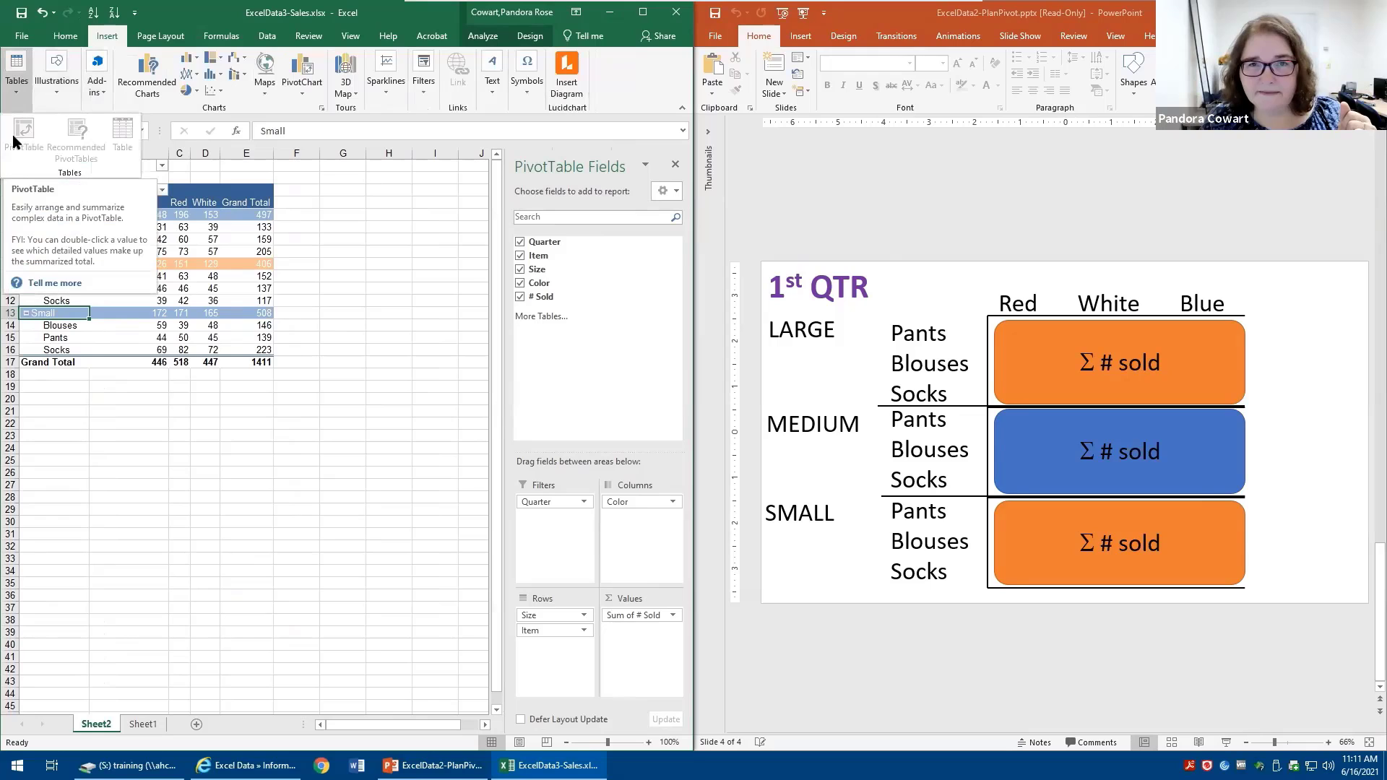